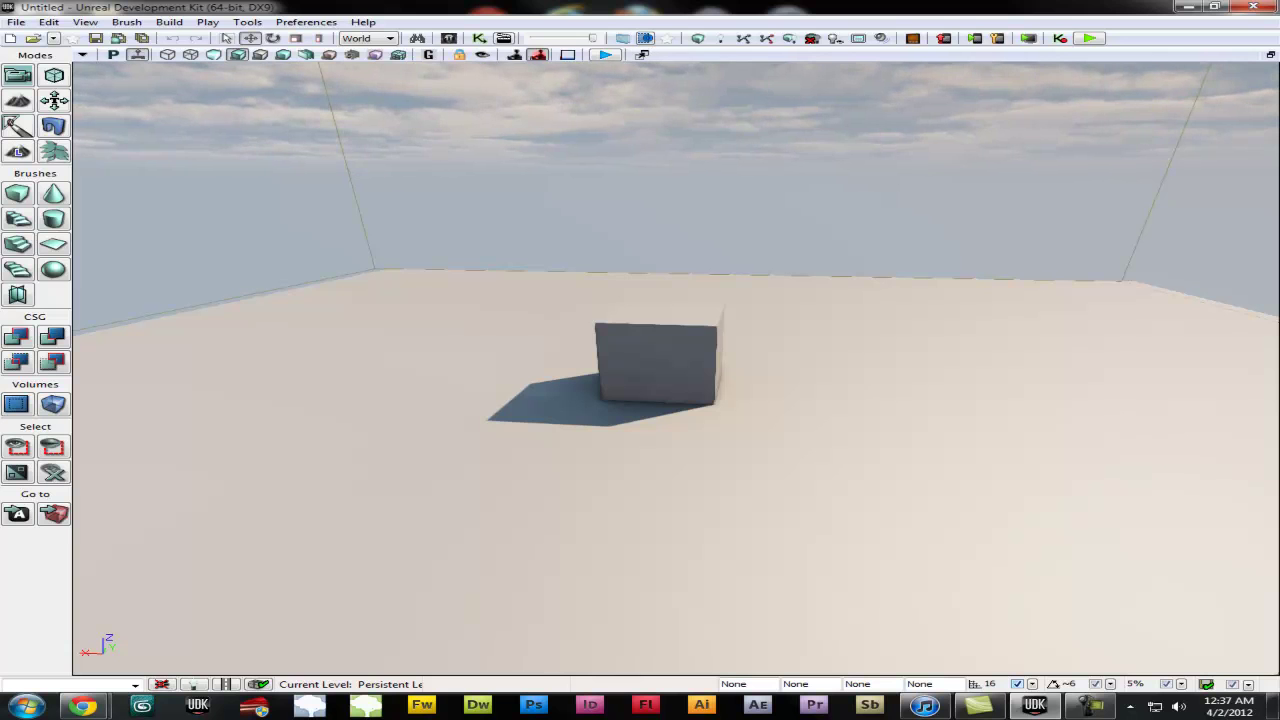
# - Open the Content Browser, look through the unfiltered asset list, and close the browser
pyautogui.hotkey('ctrl', 'shift', 'f')
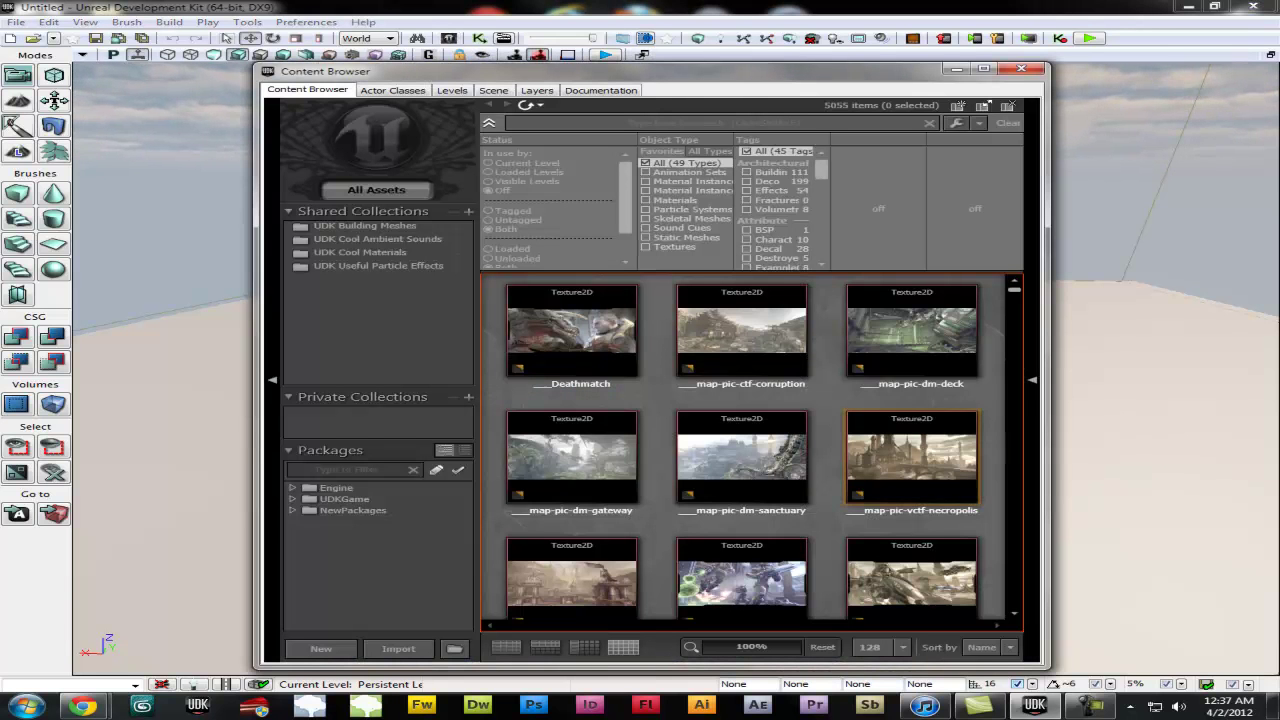
pyautogui.moveTo(700, 71); pyautogui.dragTo(727, 68)
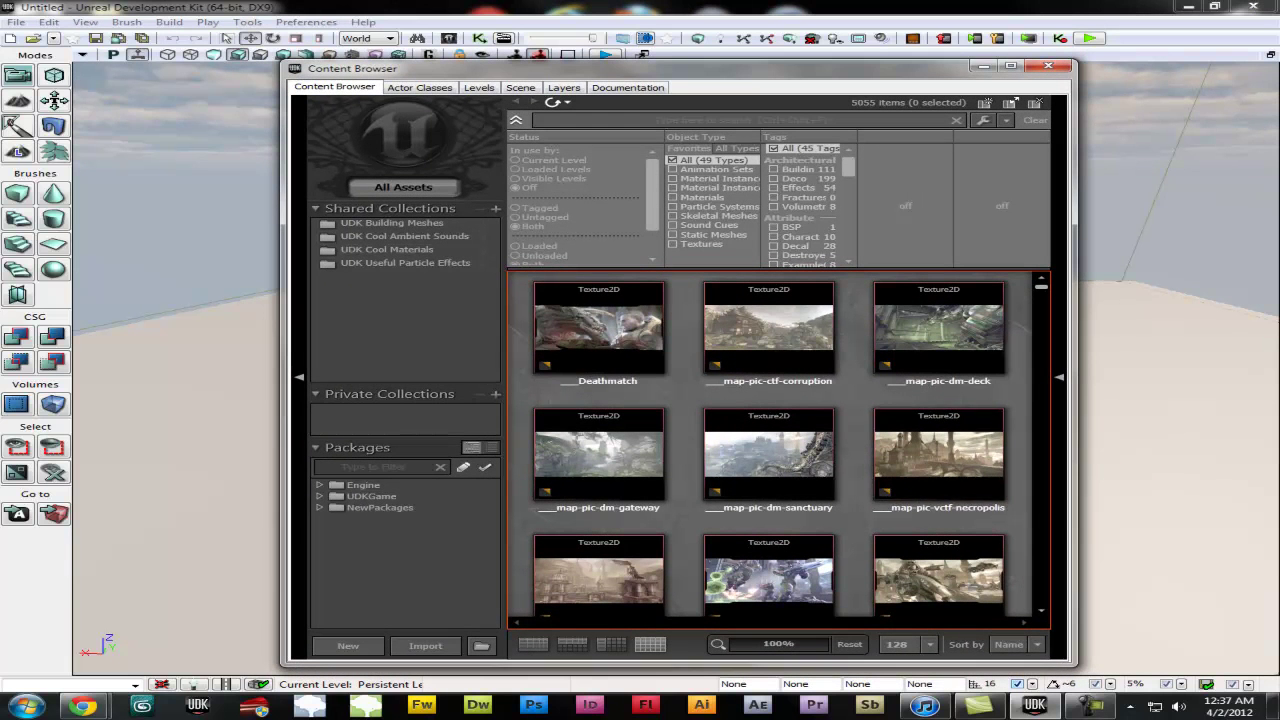
pyautogui.click(1048, 66)
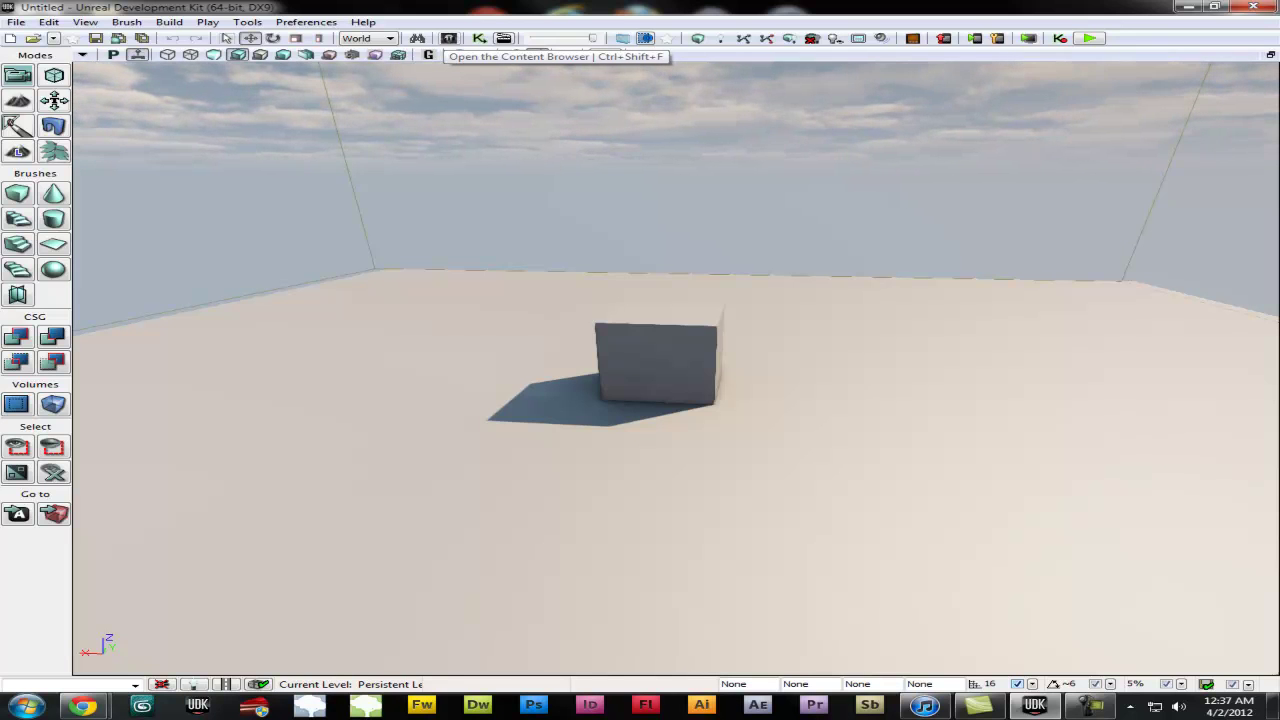
pyautogui.click(448, 38)
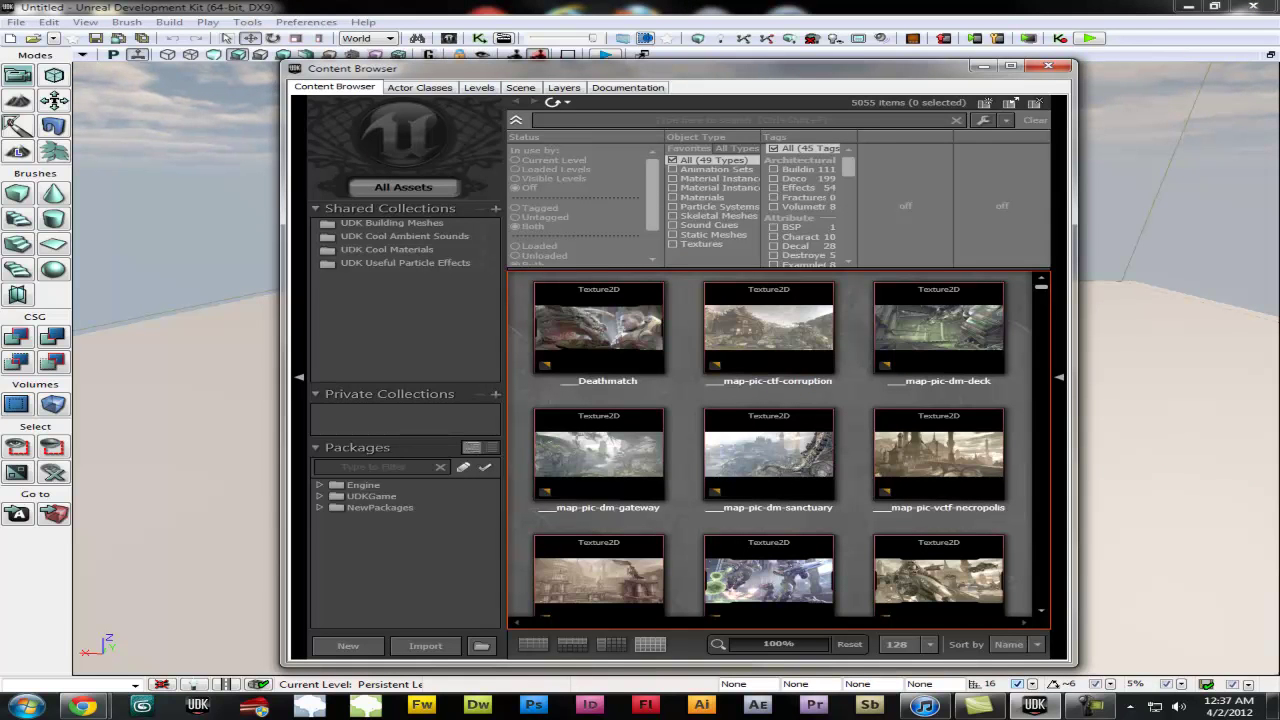
pyautogui.scroll(-10, 780, 444)
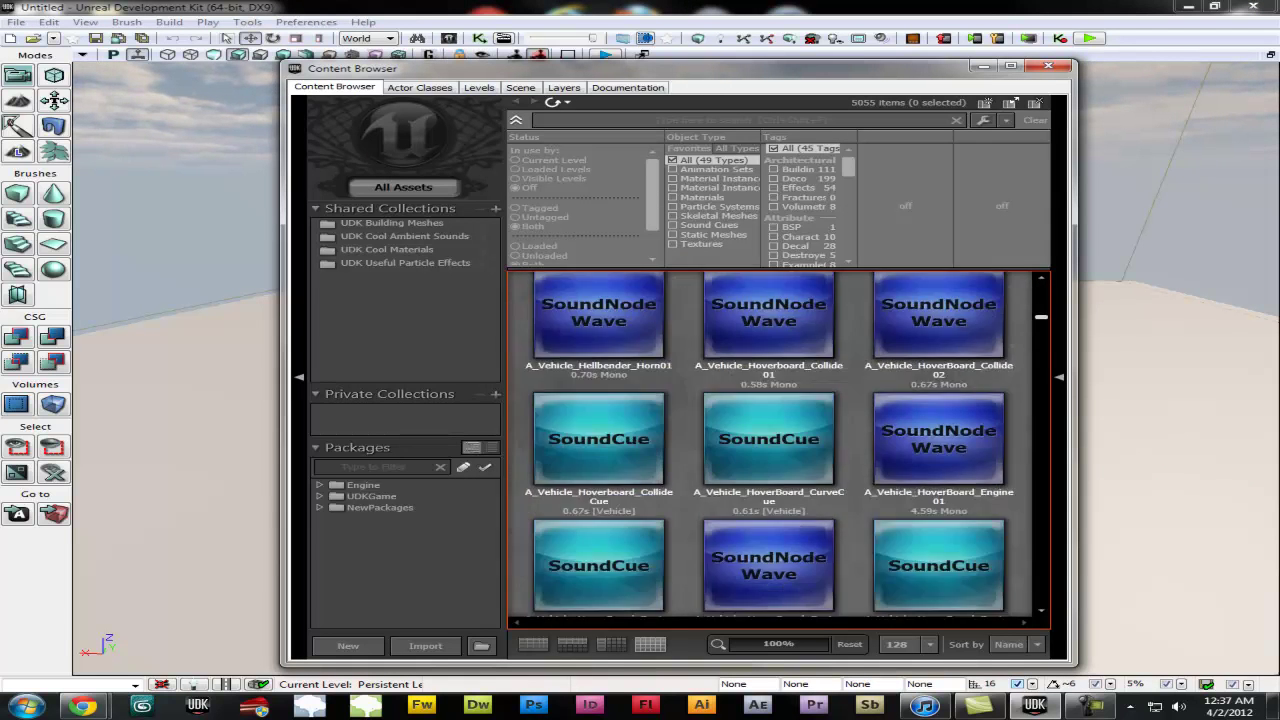
pyautogui.scroll(10, 776, 444)
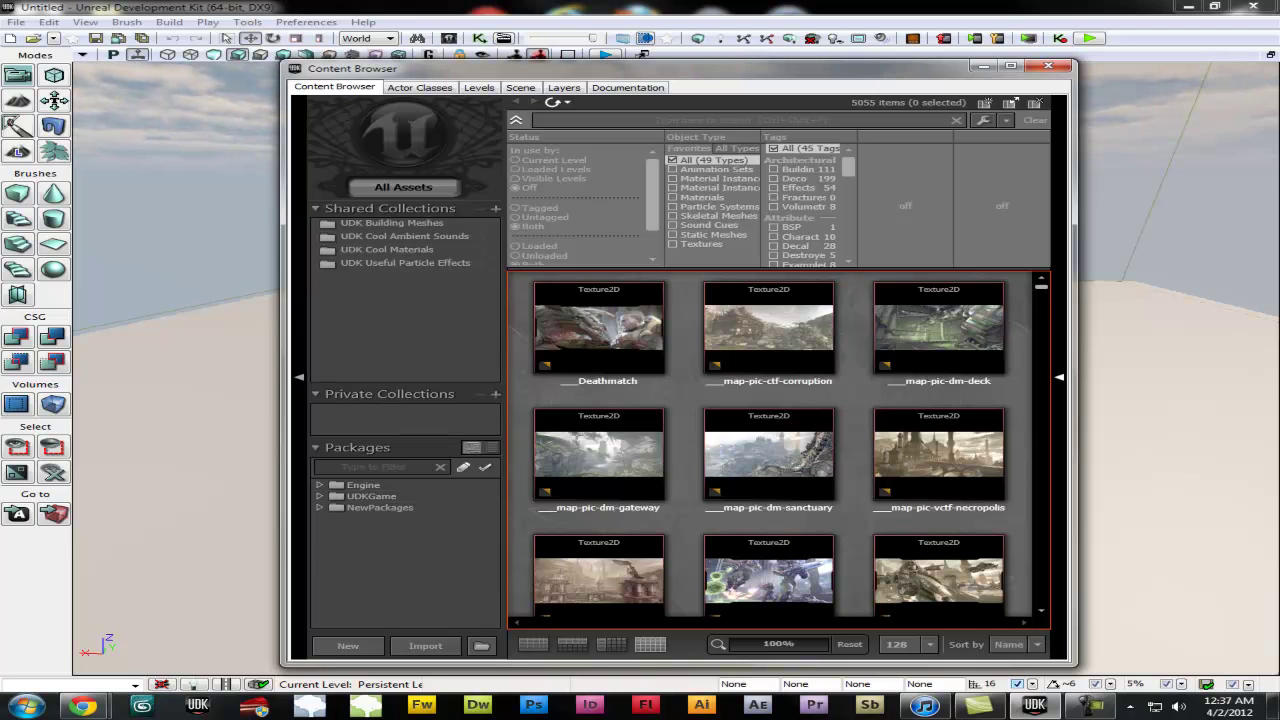
pyautogui.scroll(-1, 768, 550)
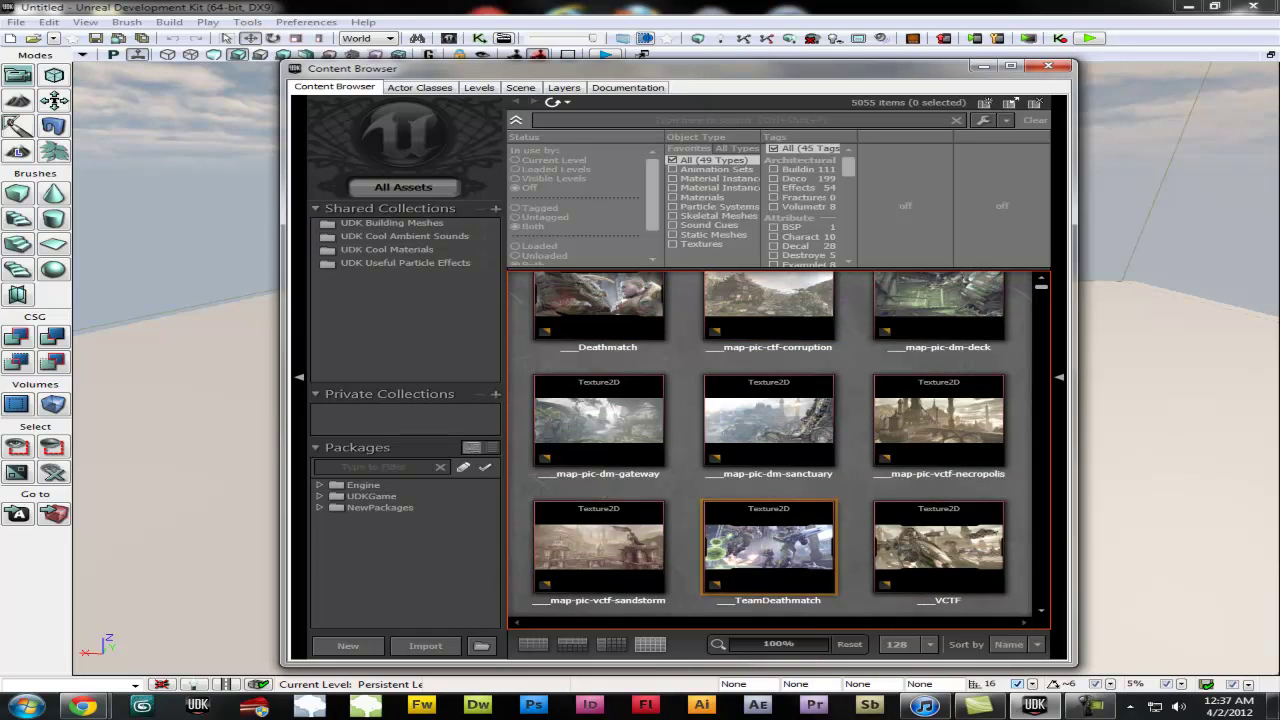
pyautogui.scroll(-2, 768, 515)
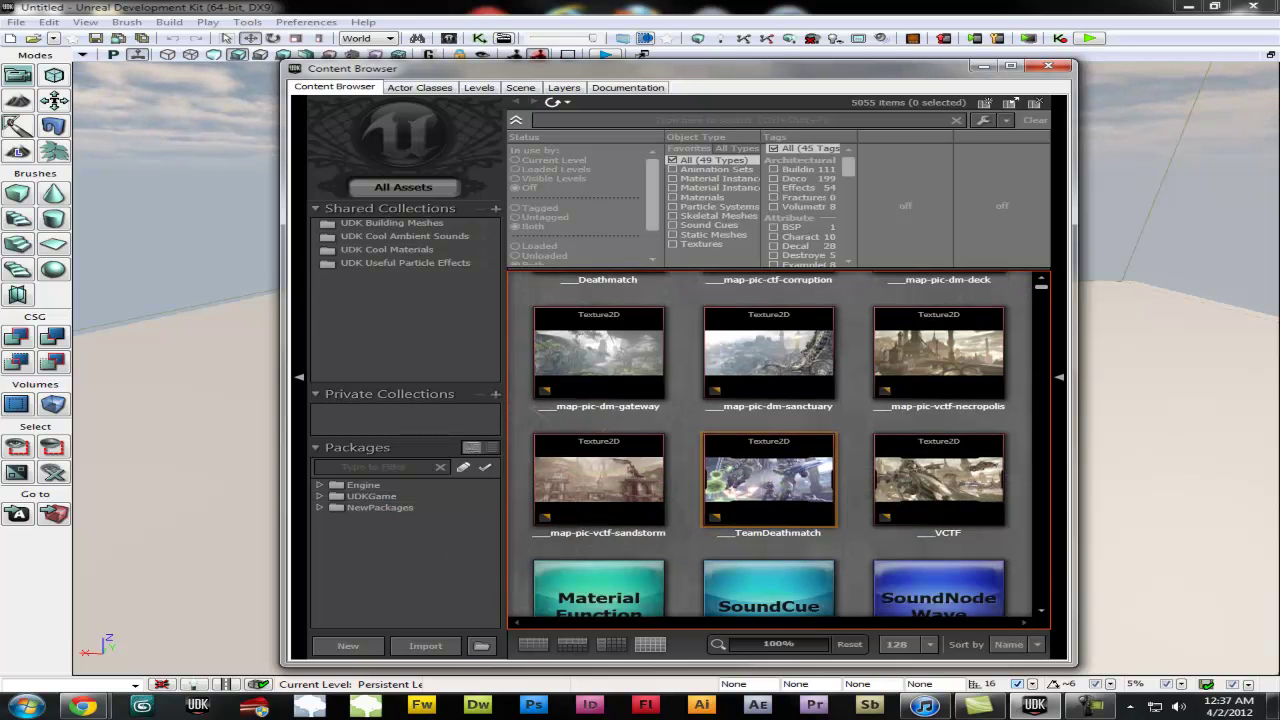
pyautogui.scroll(-3, 768, 500)
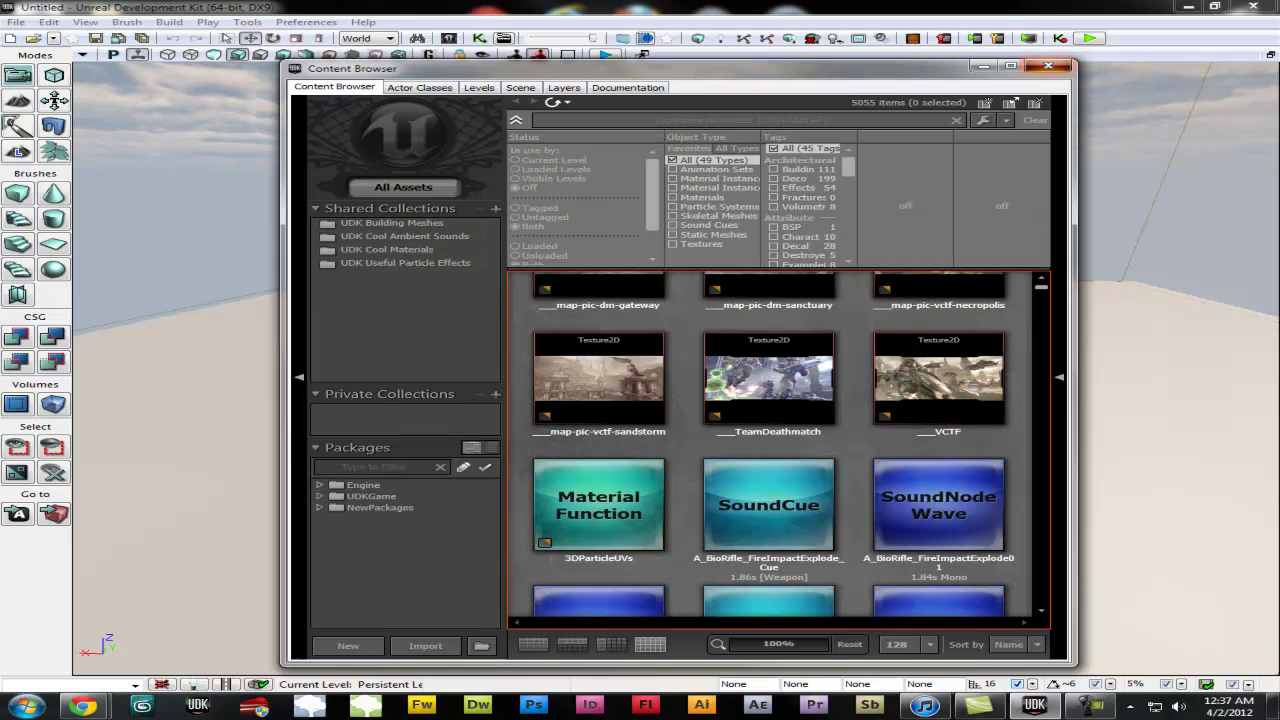
pyautogui.click(1048, 66)
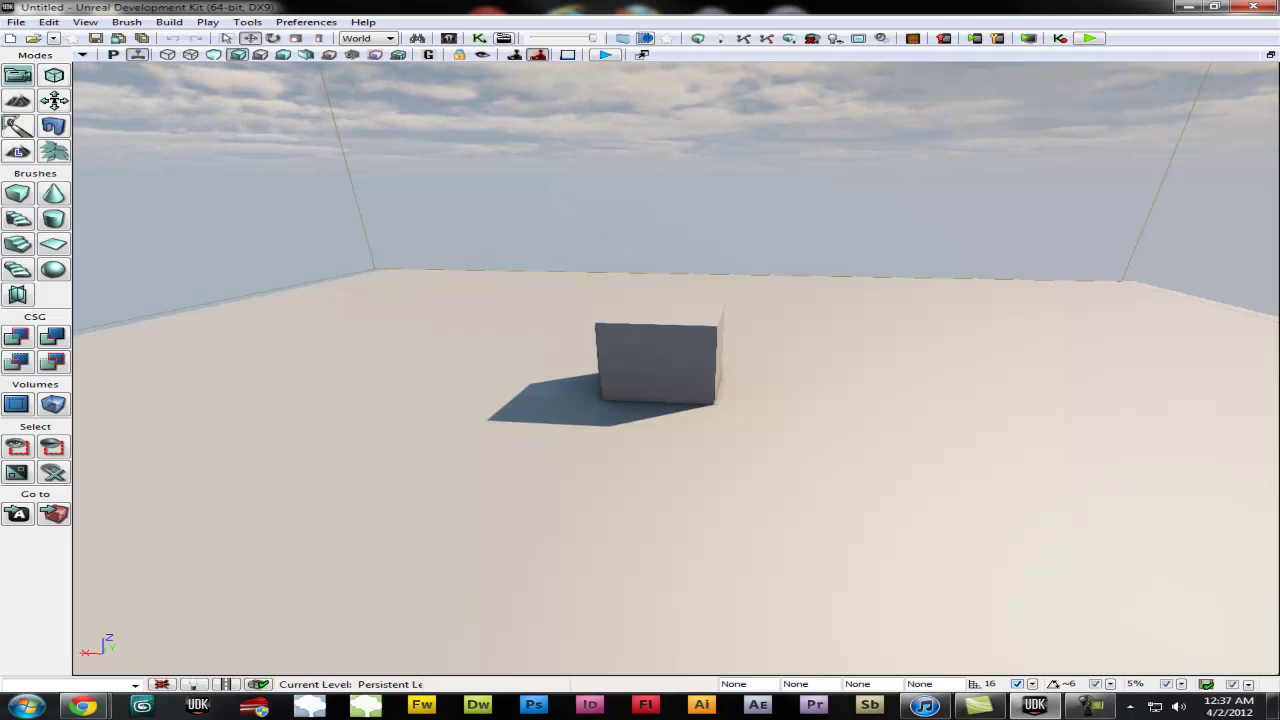
# - Examine the cube and the surrounding floor in the perspective view from several angles and distances
pyautogui.moveTo(656, 370); pyautogui.dragTo(842, 393)
pyautogui.moveTo(842, 393); pyautogui.dragTo(845, 350, button='middle')
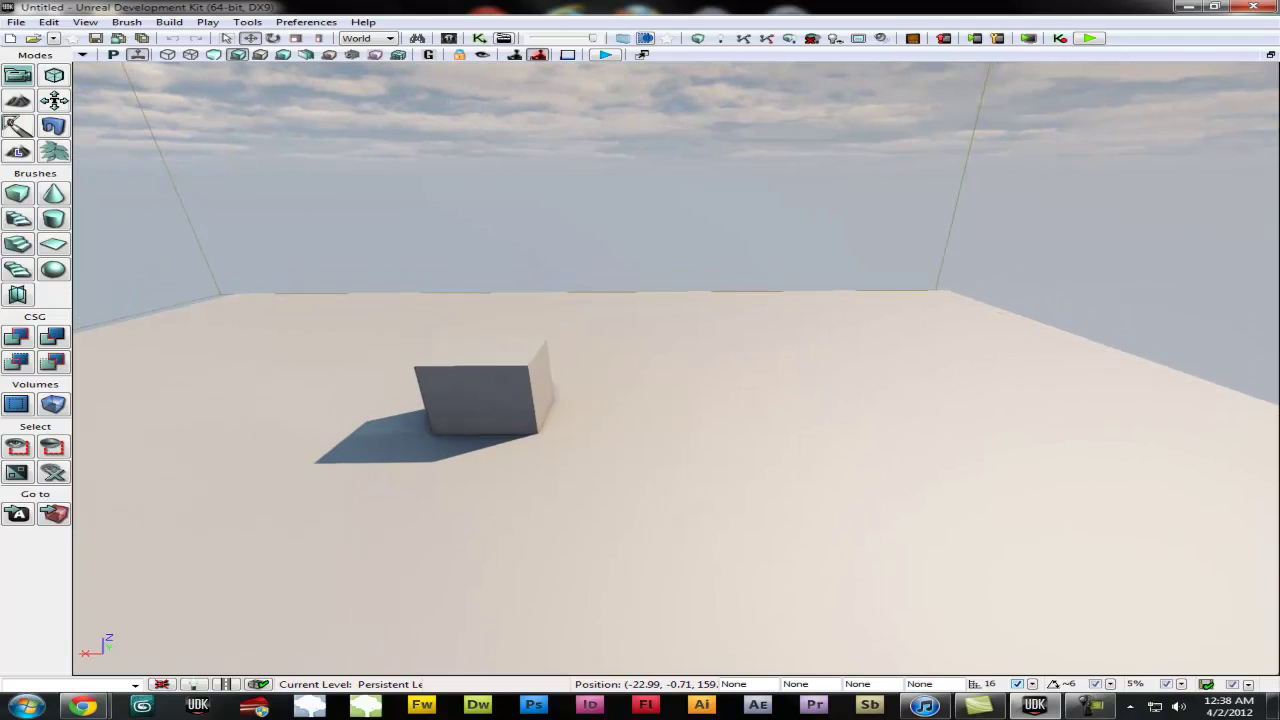
pyautogui.moveTo(845, 350); pyautogui.dragTo(816, 322, button='right')
pyautogui.moveTo(770, 400)
pyautogui.mouseDown(button='right')
pyautogui.moveTo(790, 375)
pyautogui.moveTo(790, 388)
pyautogui.mouseUp(button='right')
pyautogui.moveTo(790, 388); pyautogui.dragTo(796, 330)
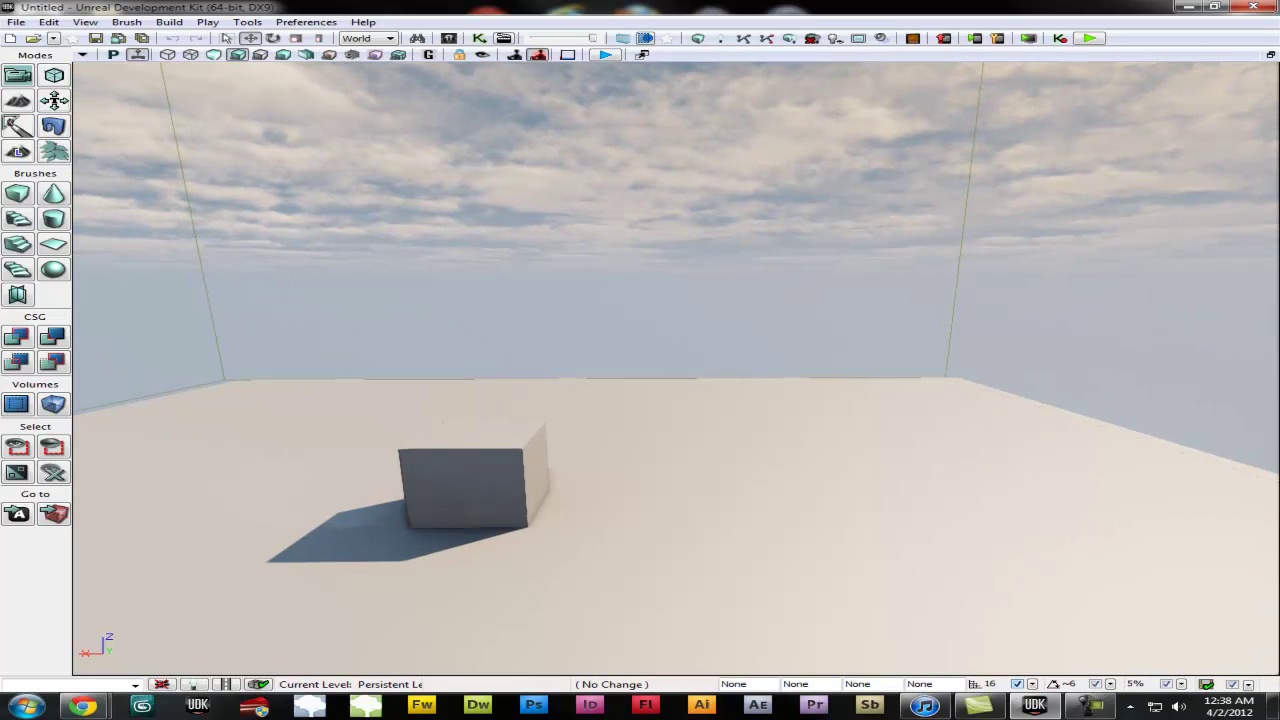
pyautogui.scroll(-2, 676, 369)
pyautogui.scroll(4, 676, 369)
pyautogui.scroll(-4, 676, 369)
pyautogui.scroll(6, 676, 369)
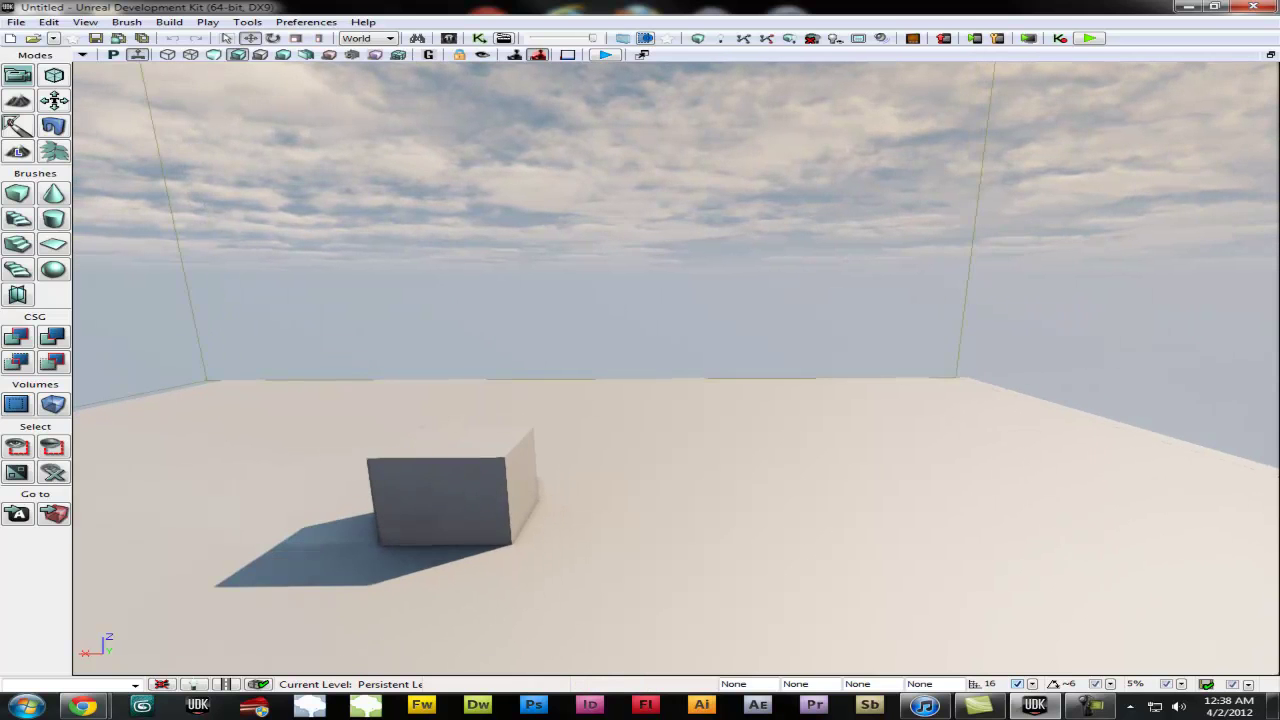
pyautogui.scroll(3, 676, 369)
pyautogui.scroll(-3, 676, 369)
pyautogui.scroll(2, 676, 369)
pyautogui.scroll(-3, 676, 369)
pyautogui.scroll(3, 676, 369)
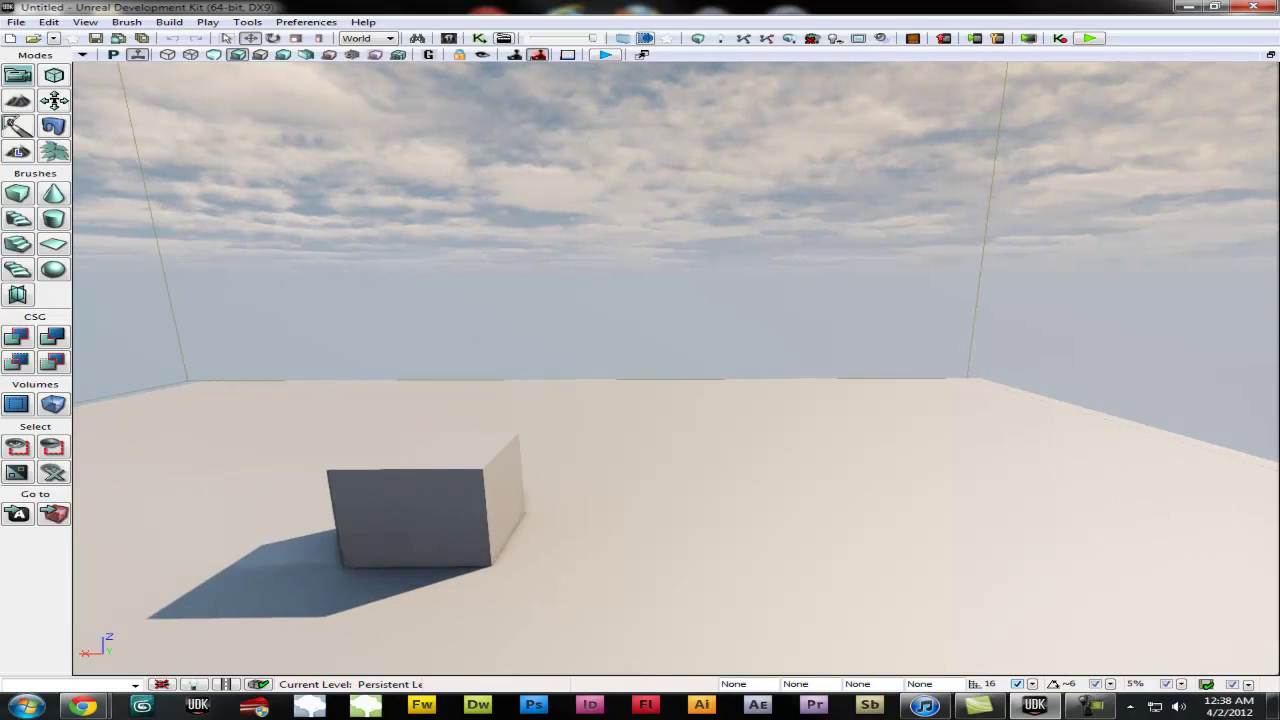
pyautogui.scroll(-5, 676, 369)
pyautogui.moveTo(676, 369); pyautogui.dragTo(600, 395, button='right')
pyautogui.moveTo(676, 369); pyautogui.dragTo(834, 371, button='middle')
pyautogui.moveTo(676, 369); pyautogui.dragTo(638, 299, button='right')
pyautogui.moveTo(676, 369); pyautogui.dragTo(677, 530, button='middle')
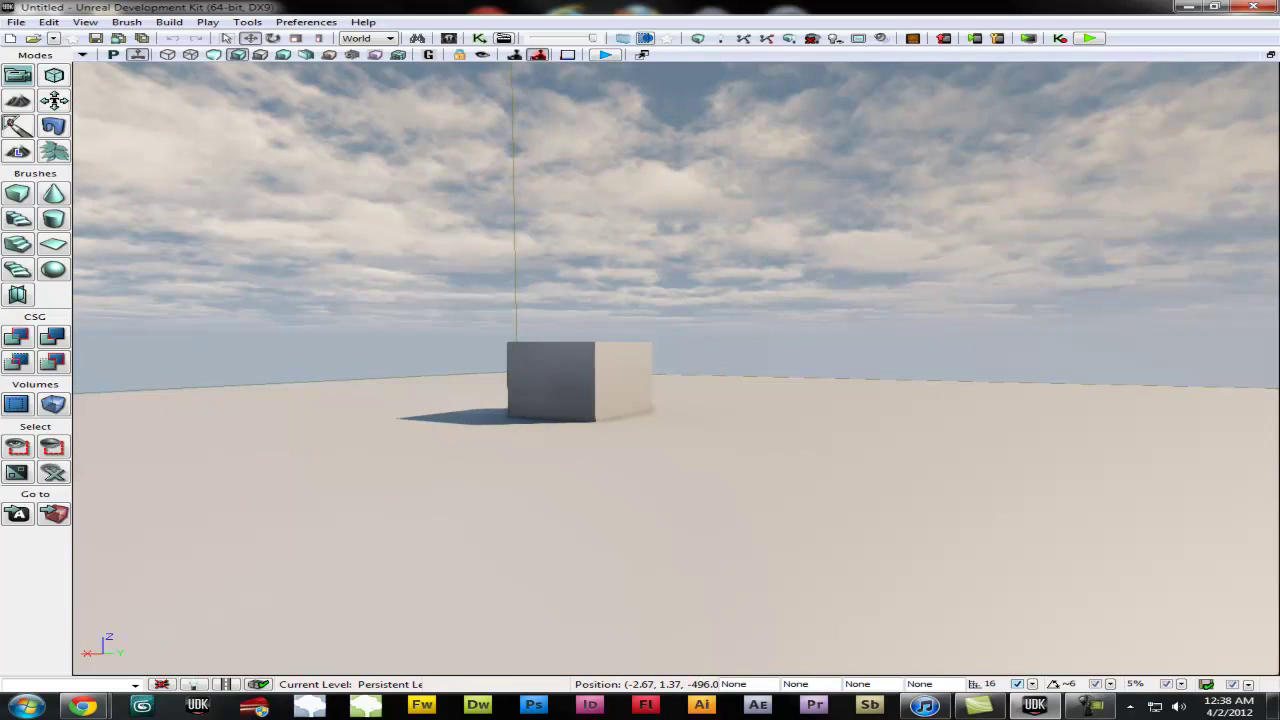
pyautogui.moveTo(676, 369); pyautogui.dragTo(676, 130)
pyautogui.moveTo(676, 369); pyautogui.dragTo(816, 429, button='right')
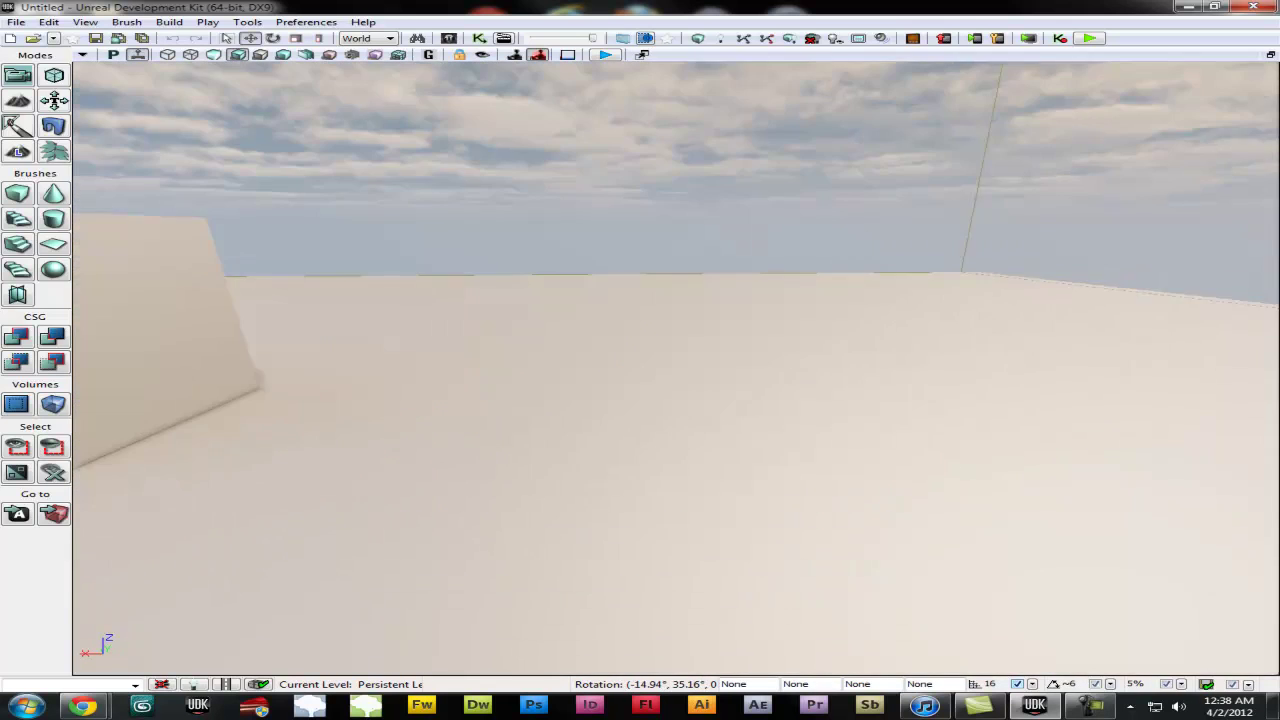
pyautogui.moveTo(676, 369); pyautogui.dragTo(676, 294, button='middle')
# - Fly the camera around the level at a reduced camera speed and return to view the cube from another side
pyautogui.moveTo(676, 369); pyautogui.dragTo(194, 362, button='right')
pyautogui.press('w')
pyautogui.press('a')
pyautogui.press('s')
pyautogui.press('d')
pyautogui.press('w')
pyautogui.press('d')
pyautogui.press('w')
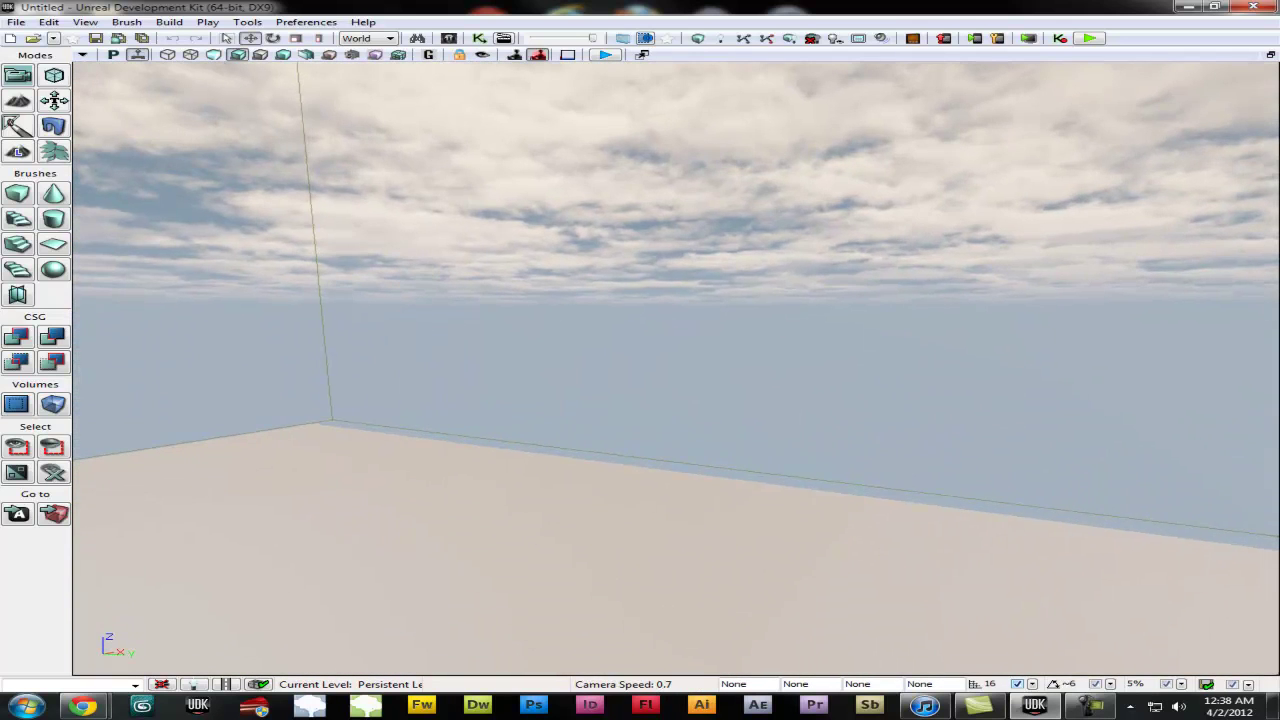
pyautogui.scroll(-4, 676, 368)
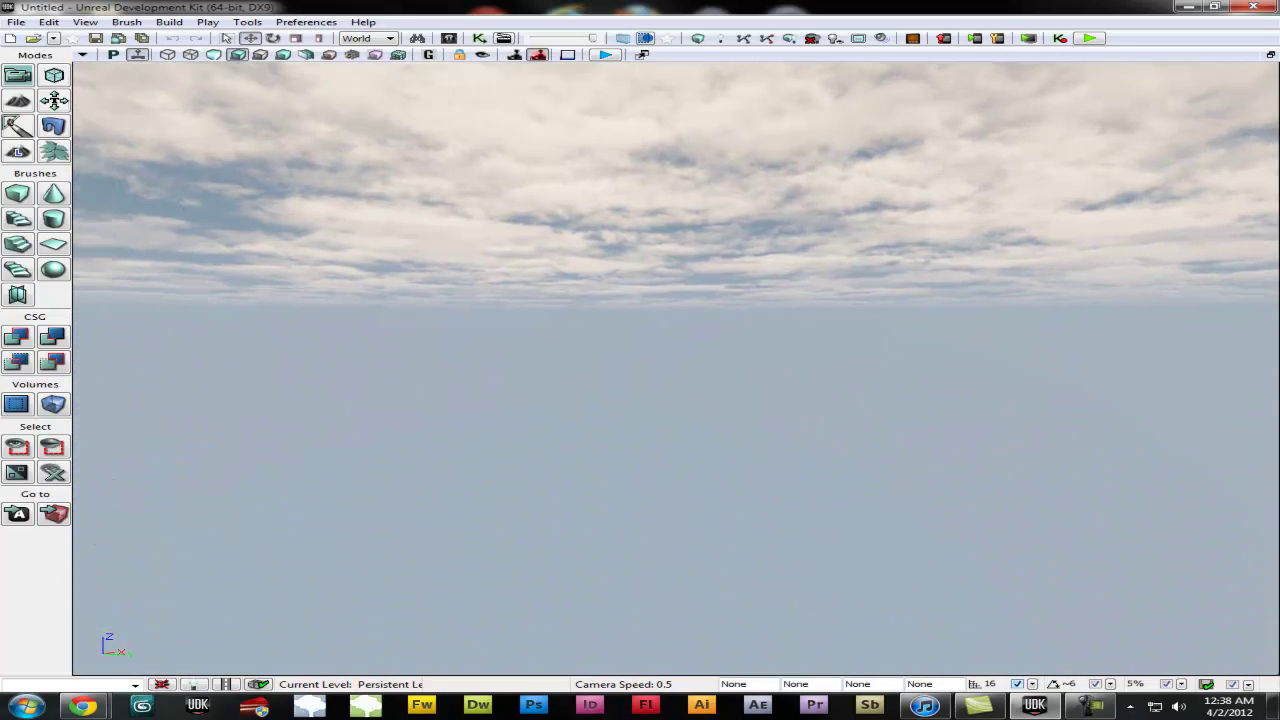
pyautogui.moveTo(676, 368); pyautogui.dragTo(400, 385, button='right')
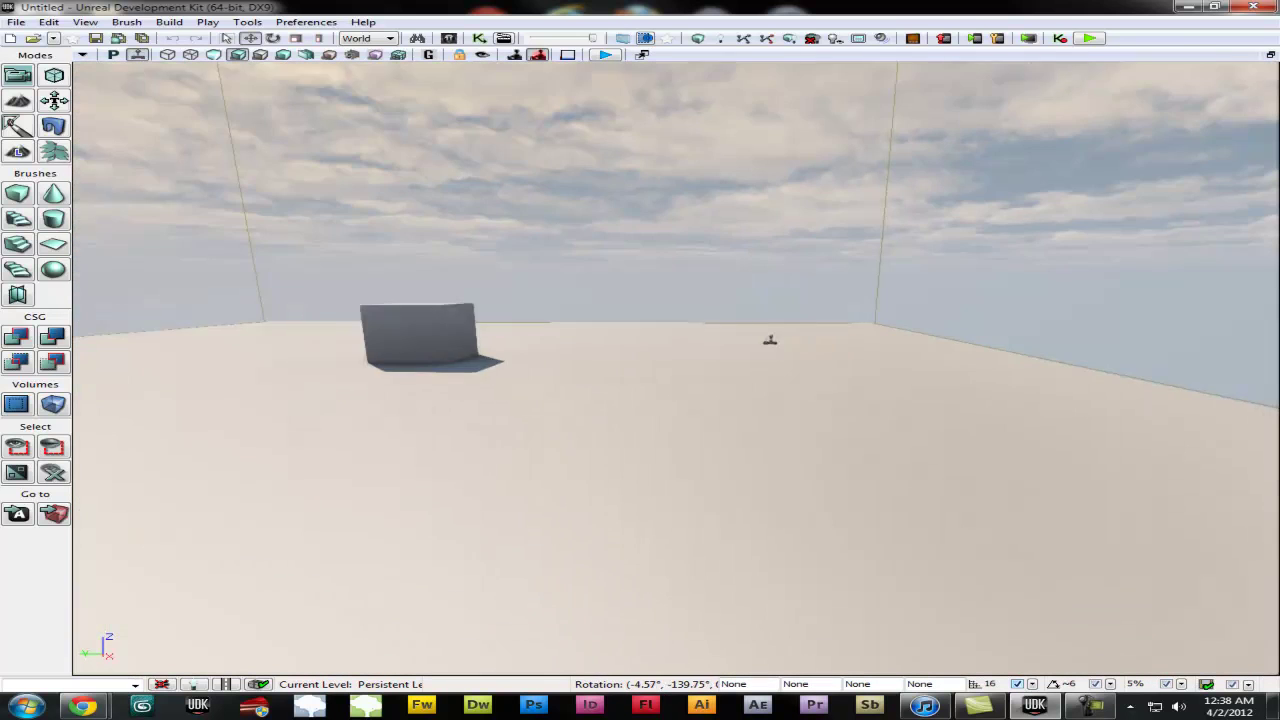
pyautogui.moveTo(400, 385); pyautogui.dragTo(400, 294, button='middle')
pyautogui.moveTo(400, 294)
pyautogui.mouseDown(button='right')
pyautogui.moveTo(315, 277)
pyautogui.moveTo(390, 281)
pyautogui.mouseUp(button='right')
pyautogui.press('w')
pyautogui.moveTo(960, 318); pyautogui.dragTo(958, 370, button='right')
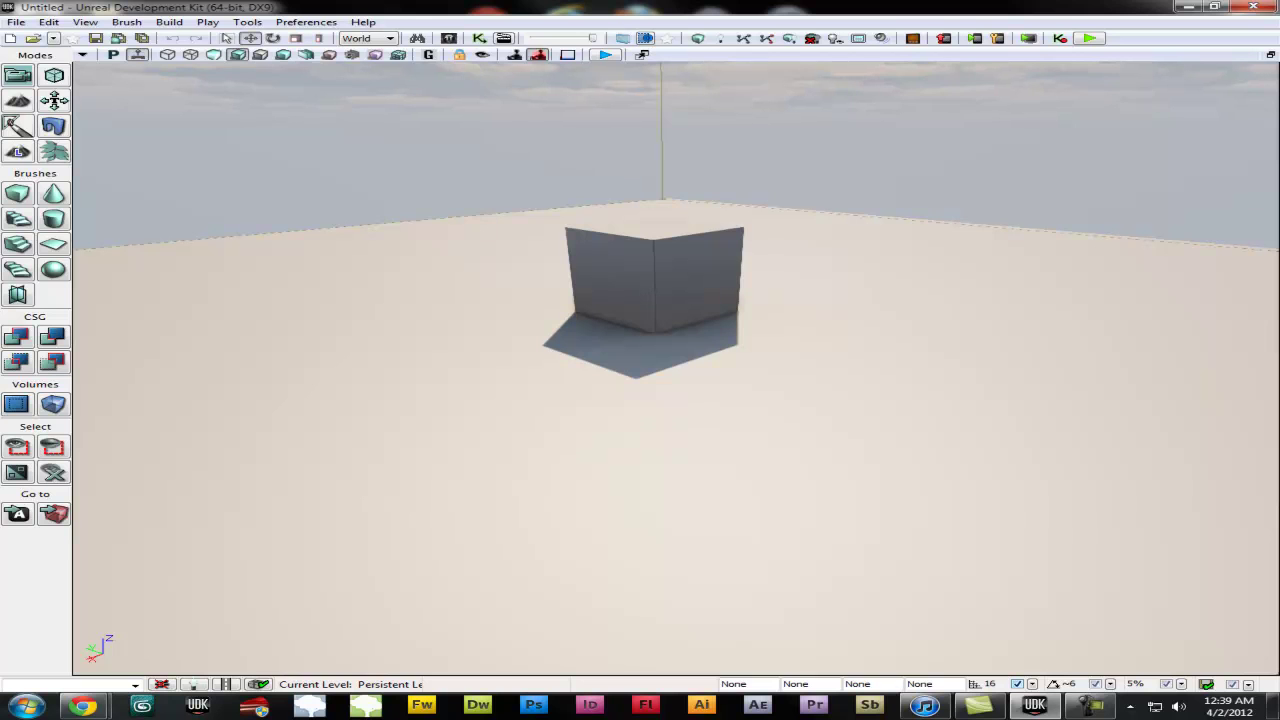
# - Reopen the Content Browser and filter the assets to the Deco tag within the UDKGame package
pyautogui.hotkey('ctrl', 'shift', 'f')
pyautogui.moveTo(640, 68); pyautogui.dragTo(786, 73)
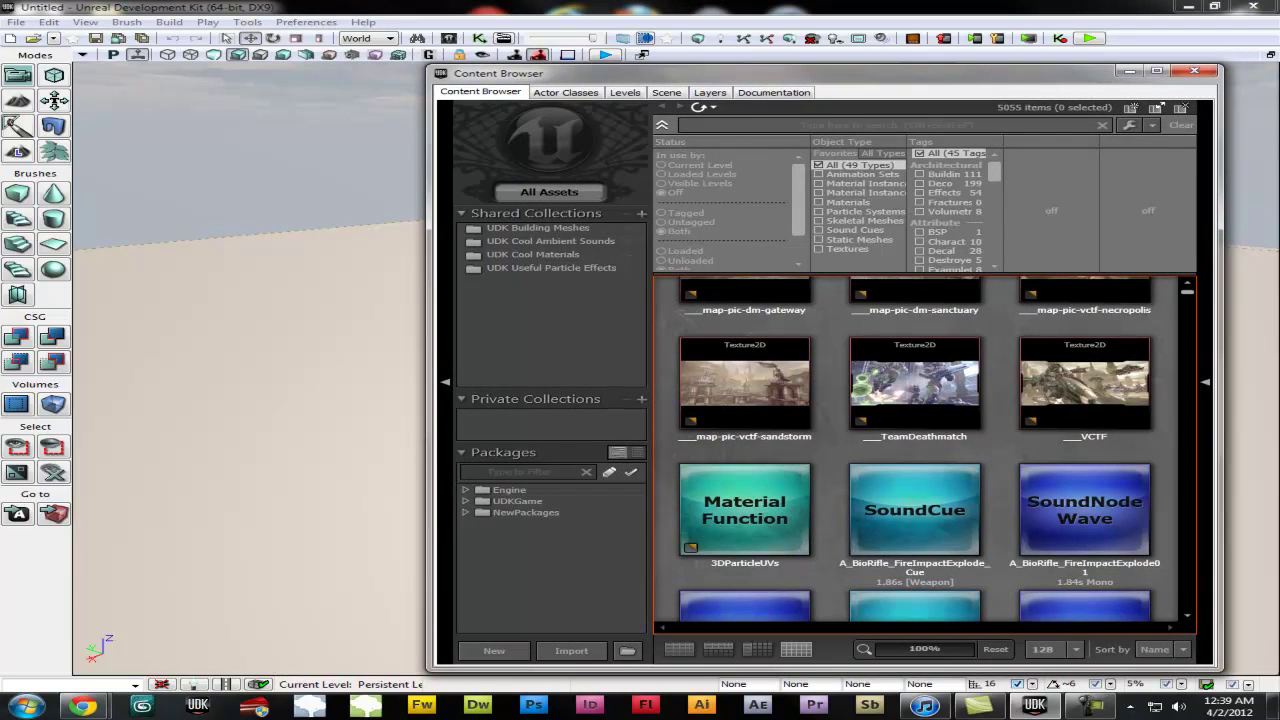
pyautogui.scroll(-5, 915, 450)
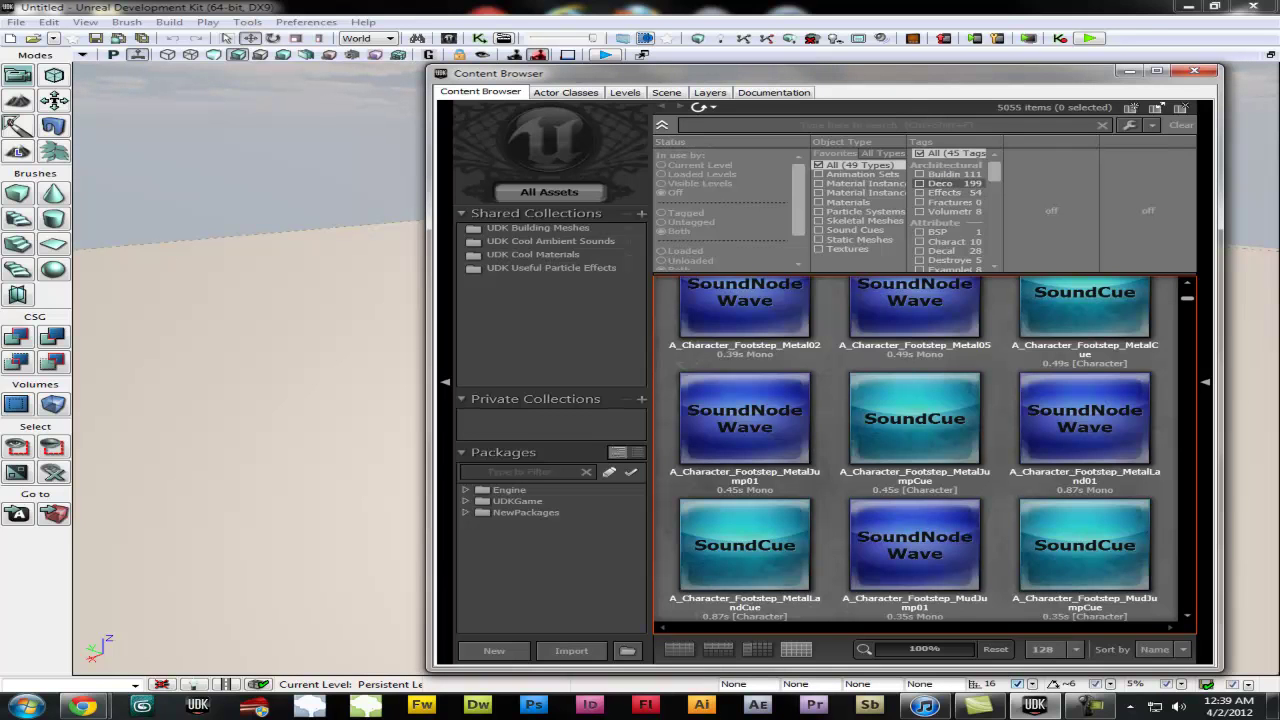
pyautogui.click(940, 184)
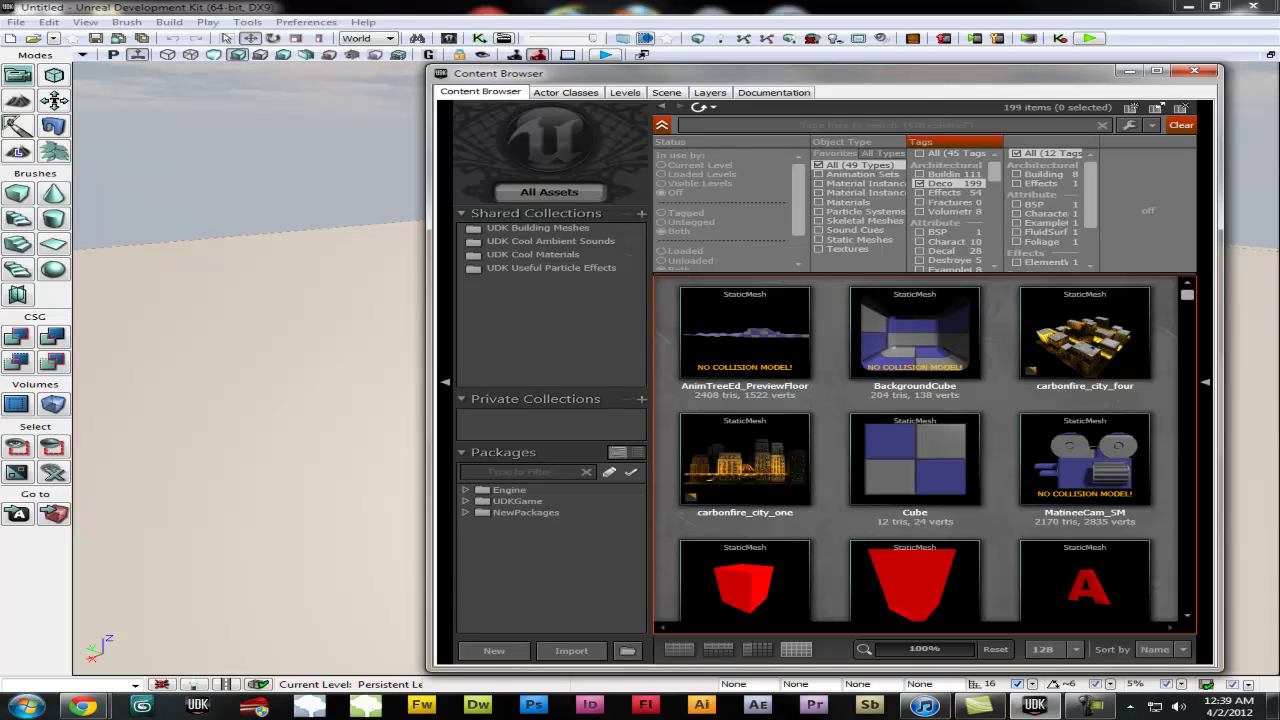
pyautogui.scroll(-15, 924, 450)
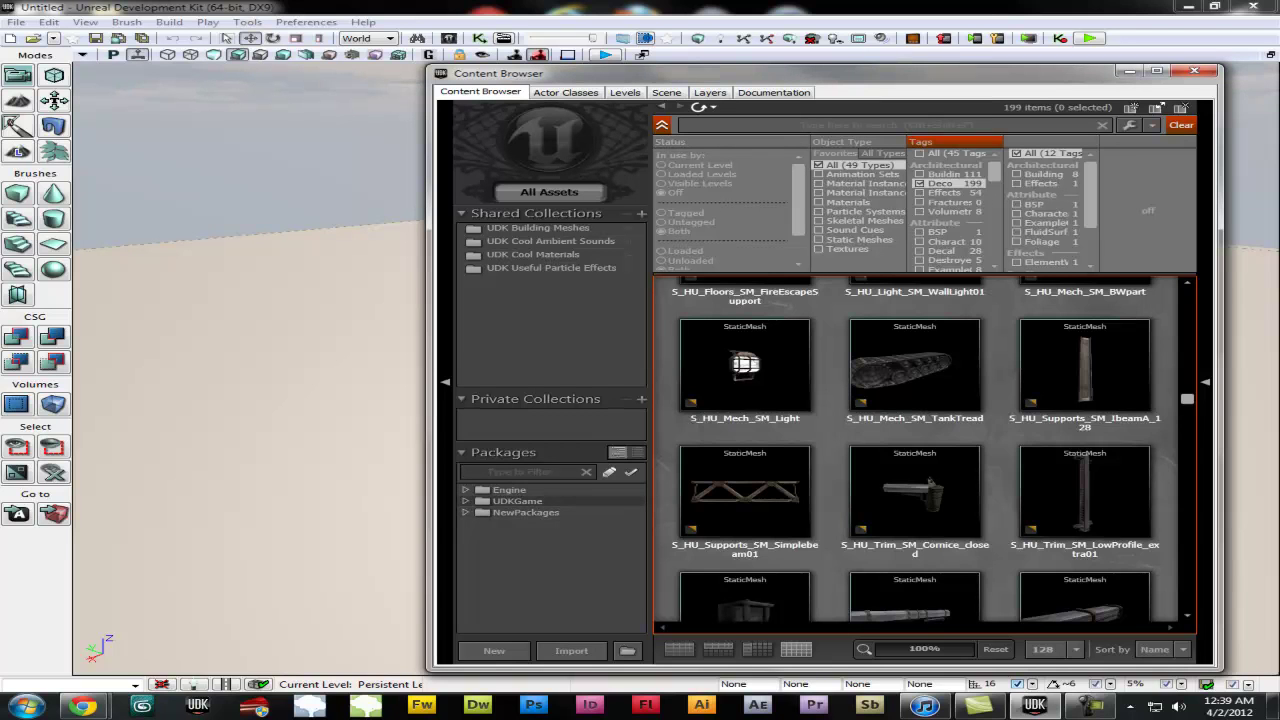
pyautogui.click(517, 501)
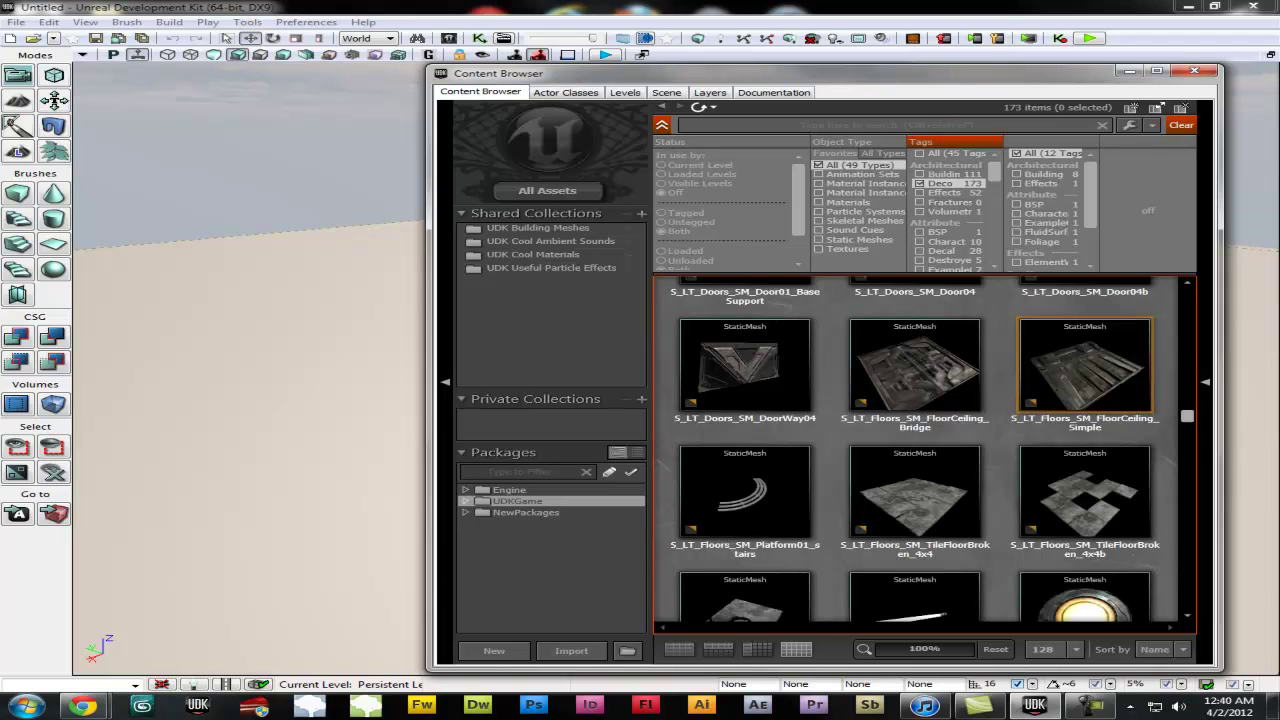
# - Place the S_HU_Deco_SM_Machinery04Alt static mesh on the floor near the cube and minimize the Content Browser
pyautogui.scroll(15, 925, 450)
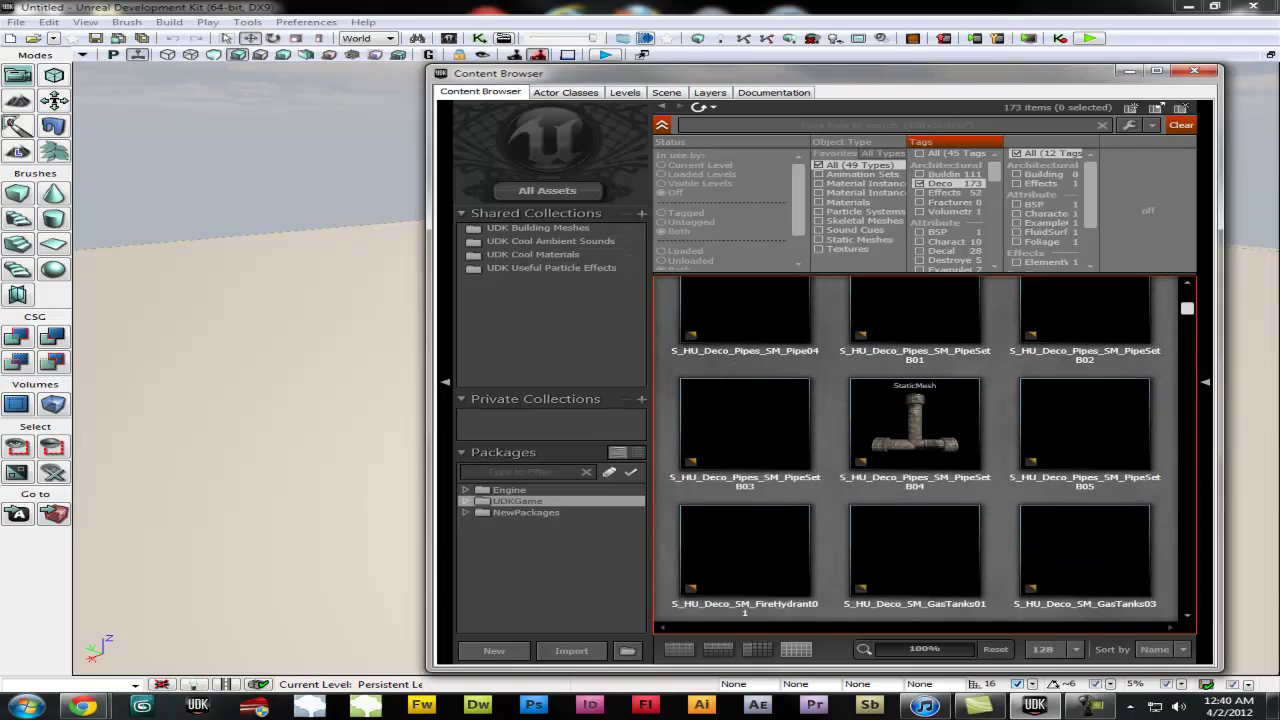
pyautogui.scroll(-5, 925, 450)
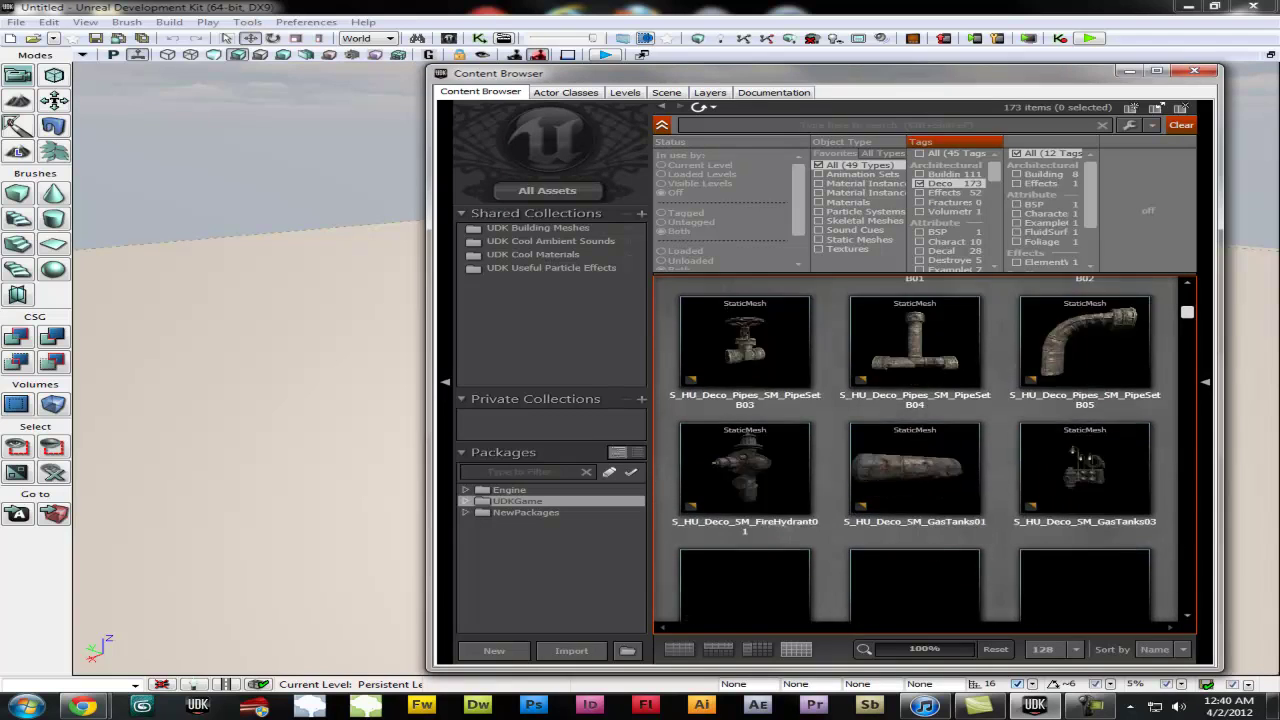
pyautogui.scroll(5, 925, 450)
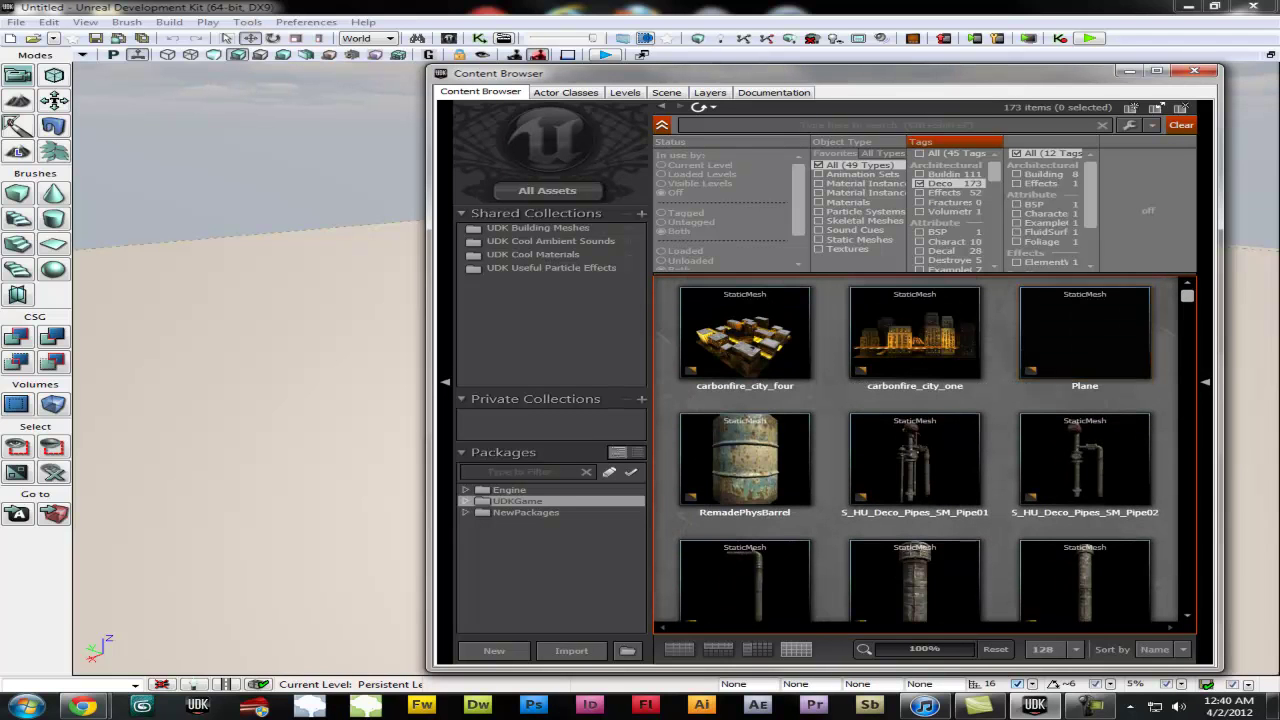
pyautogui.scroll(-1, 925, 450)
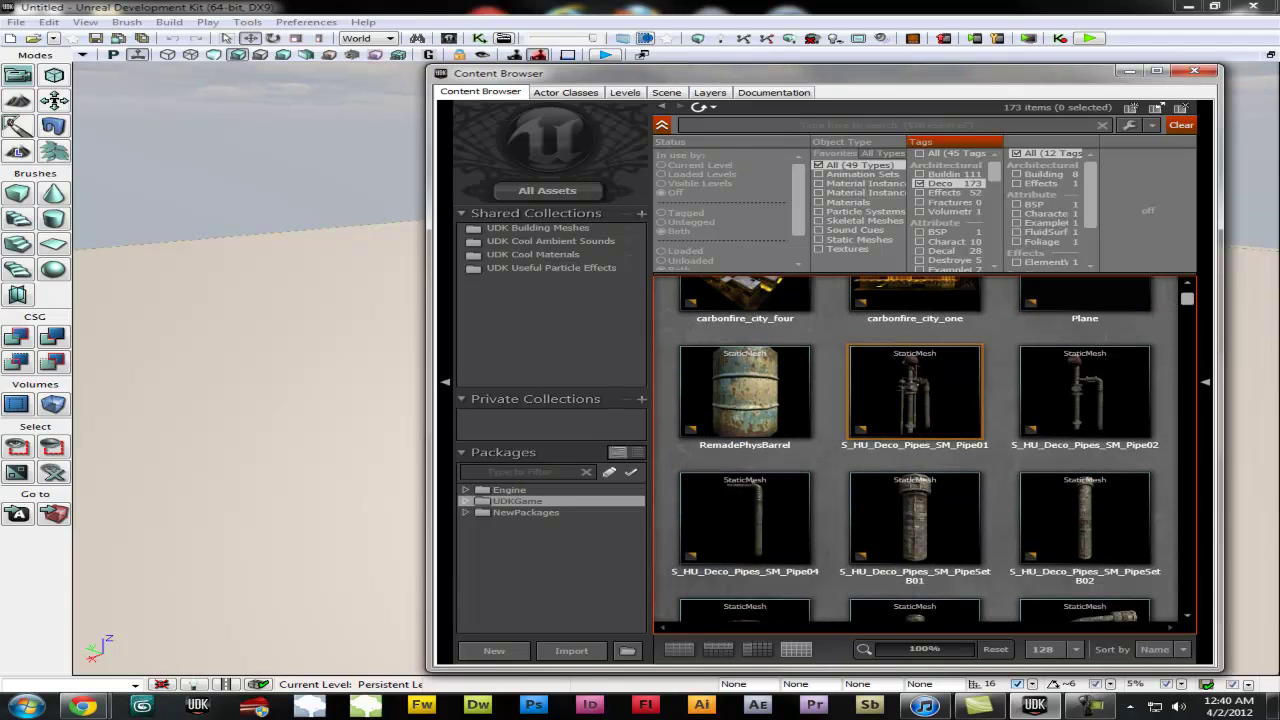
pyautogui.scroll(-1, 912, 480)
pyautogui.scroll(-4, 912, 480)
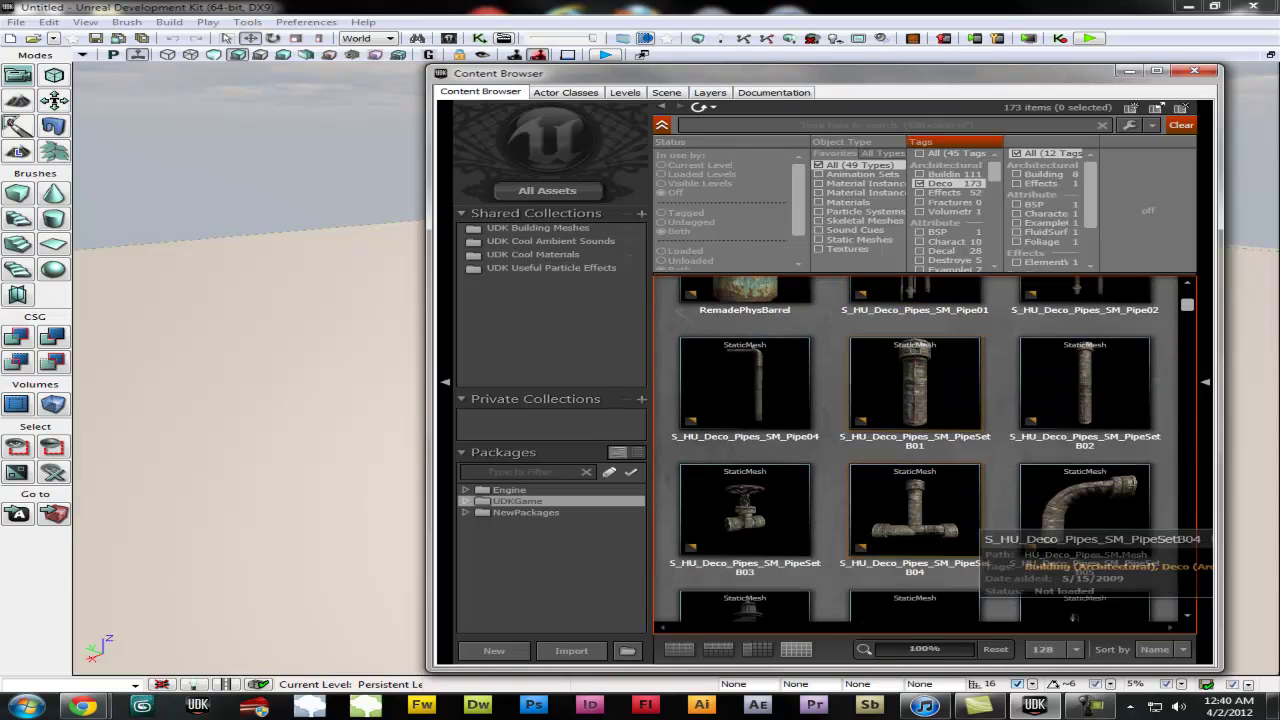
pyautogui.scroll(-1, 912, 480)
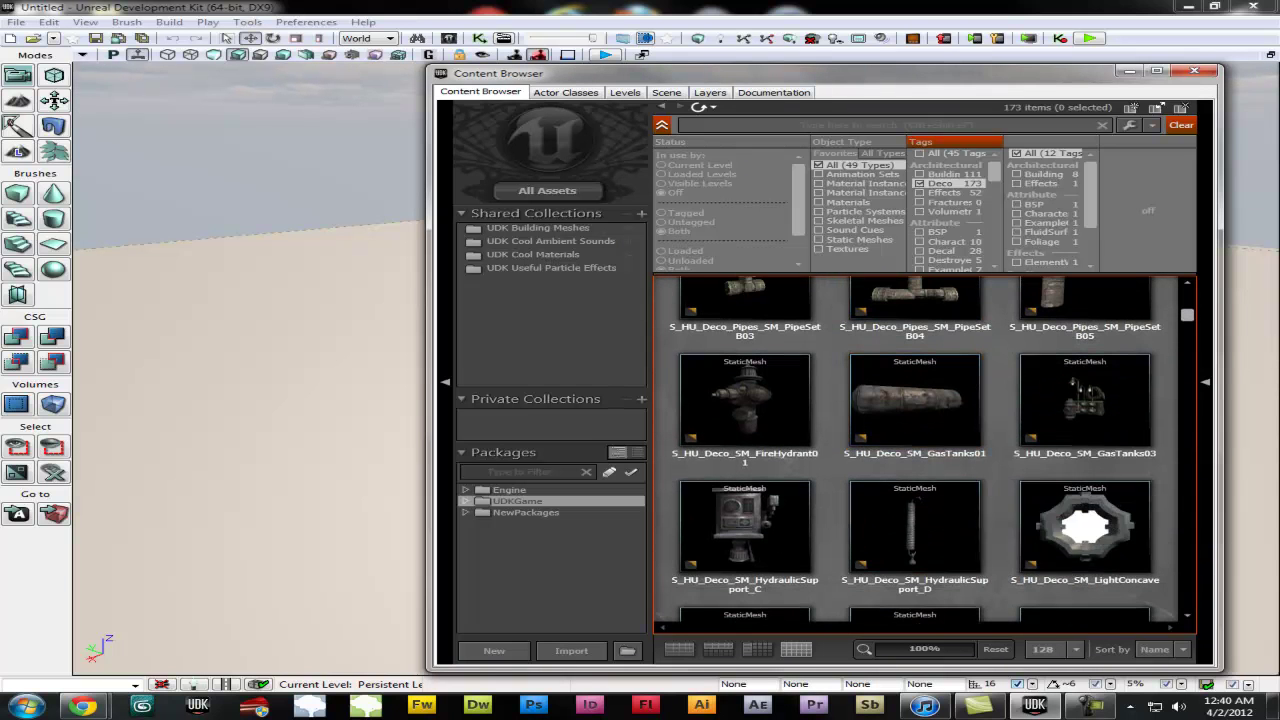
pyautogui.scroll(-4, 912, 480)
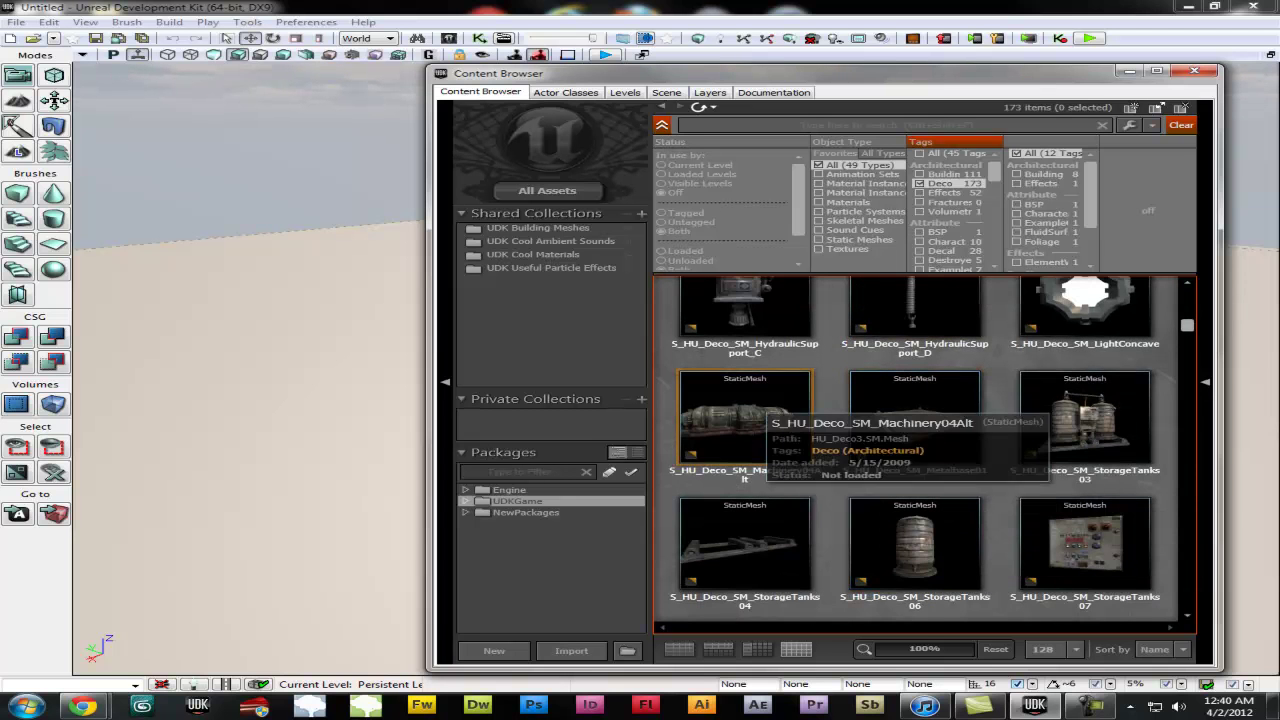
pyautogui.click(745, 418)
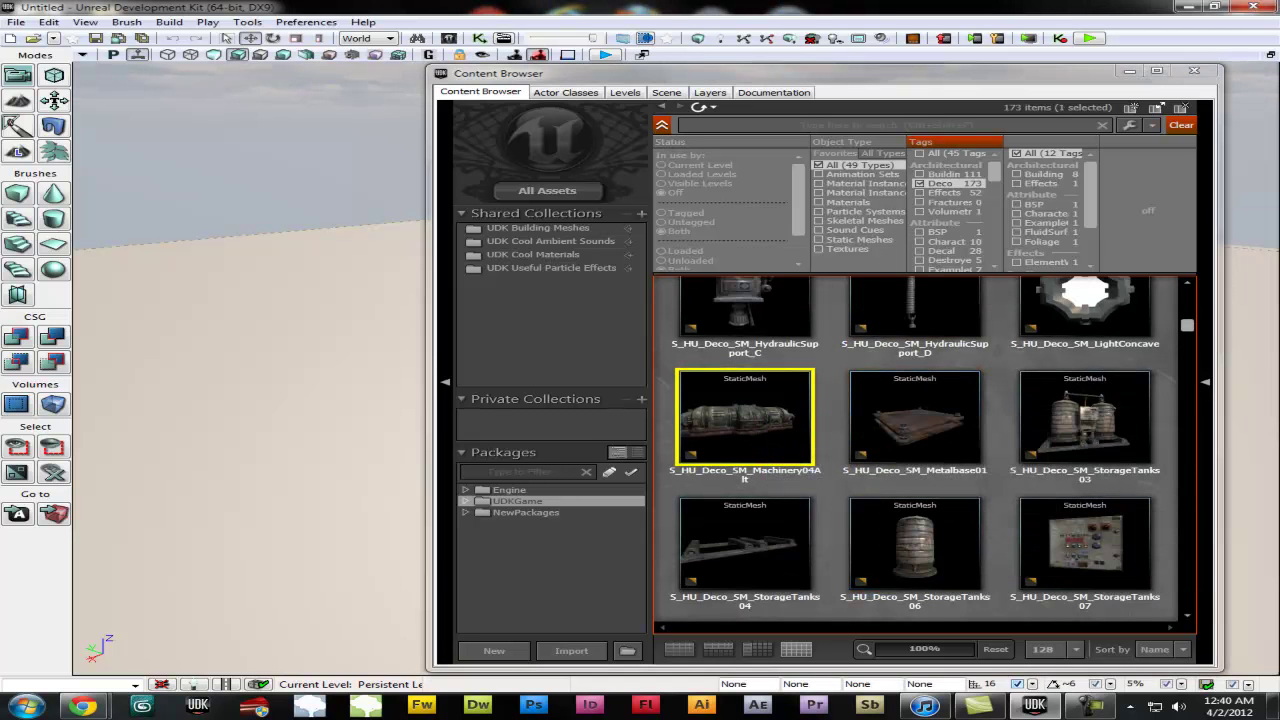
pyautogui.moveTo(745, 418); pyautogui.dragTo(297, 402)
pyautogui.click(1129, 72)
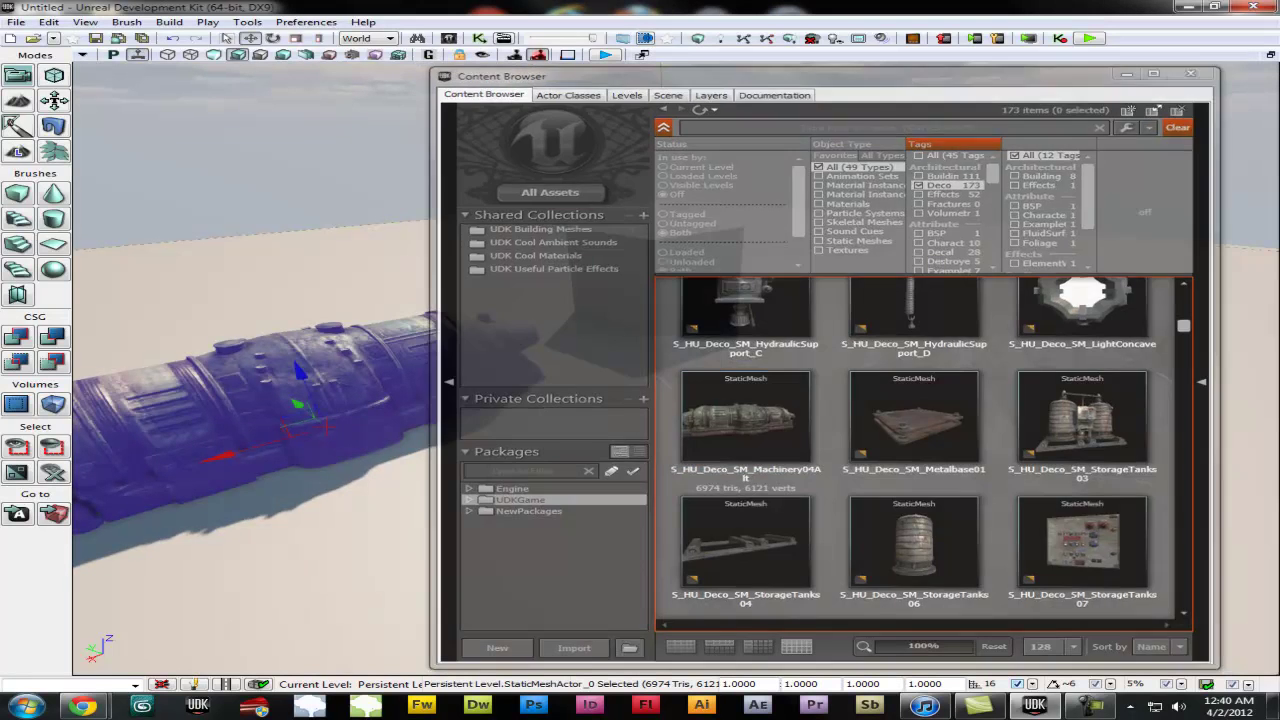
pyautogui.moveTo(676, 368); pyautogui.dragTo(585, 420, button='right')
pyautogui.moveTo(676, 368)
pyautogui.mouseDown(button='right')
pyautogui.moveTo(658, 370)
pyautogui.moveTo(730, 384)
pyautogui.moveTo(700, 376)
pyautogui.mouseUp(button='right')
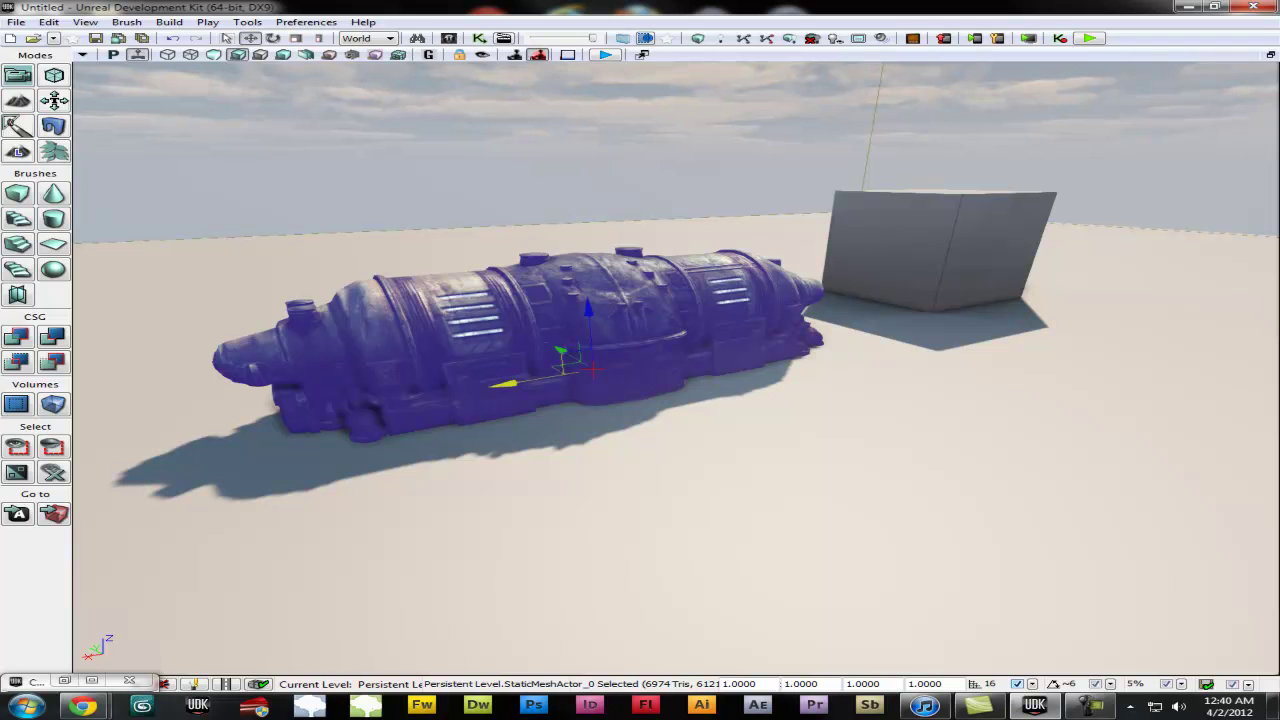
# - Move the machinery mesh along its length across the floor, farther away from the grey cube
pyautogui.moveTo(505, 384); pyautogui.dragTo(399, 402)
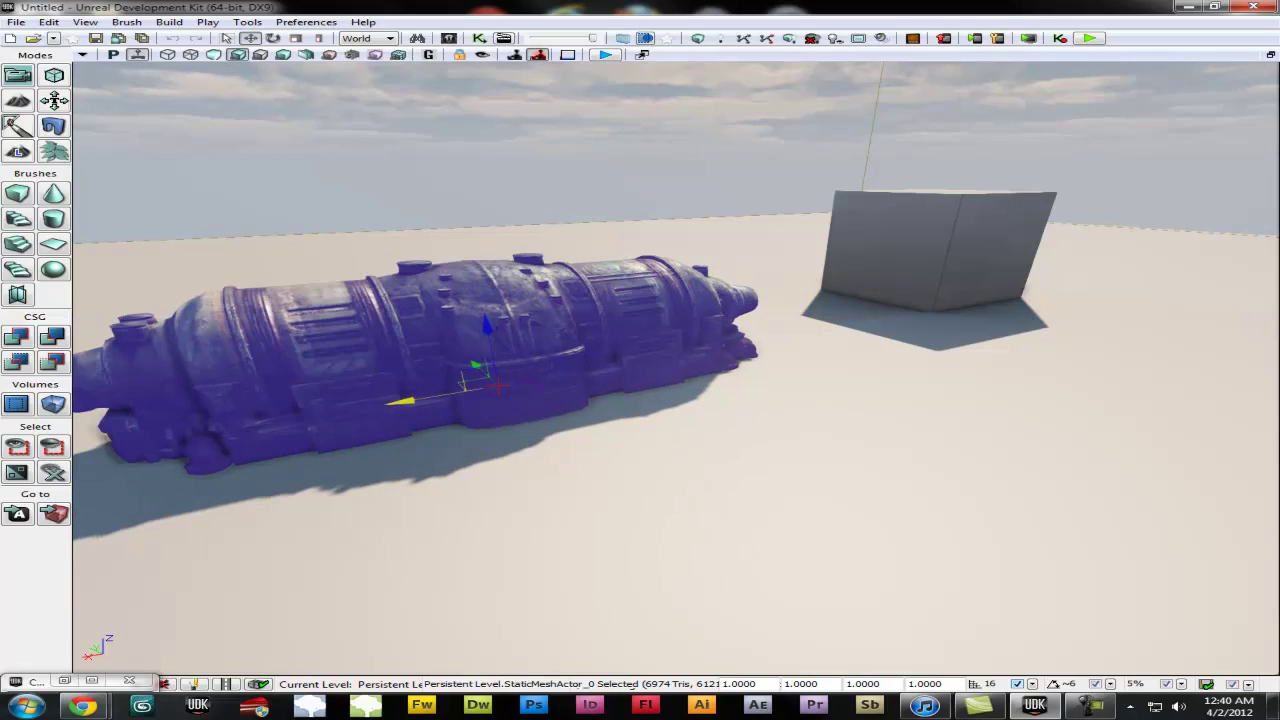
pyautogui.moveTo(560, 440); pyautogui.dragTo(530, 456, button='right')
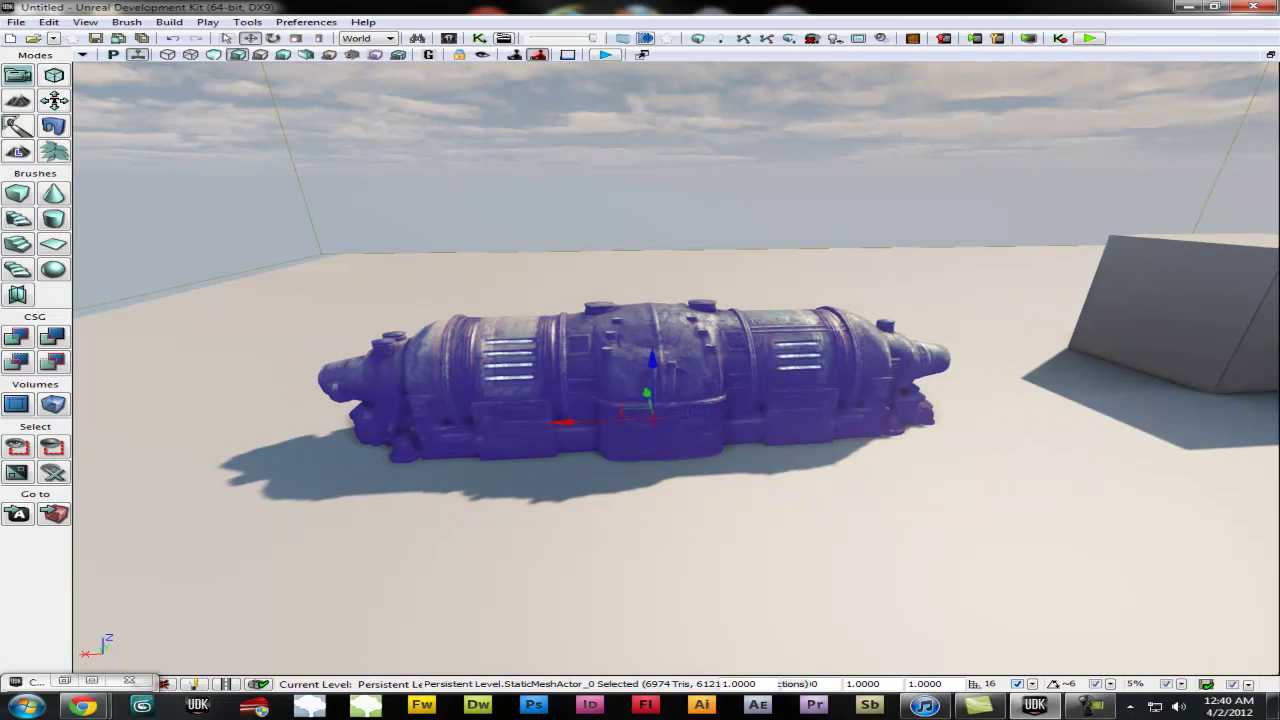
pyautogui.moveTo(652, 364); pyautogui.dragTo(680, 370, button='right')
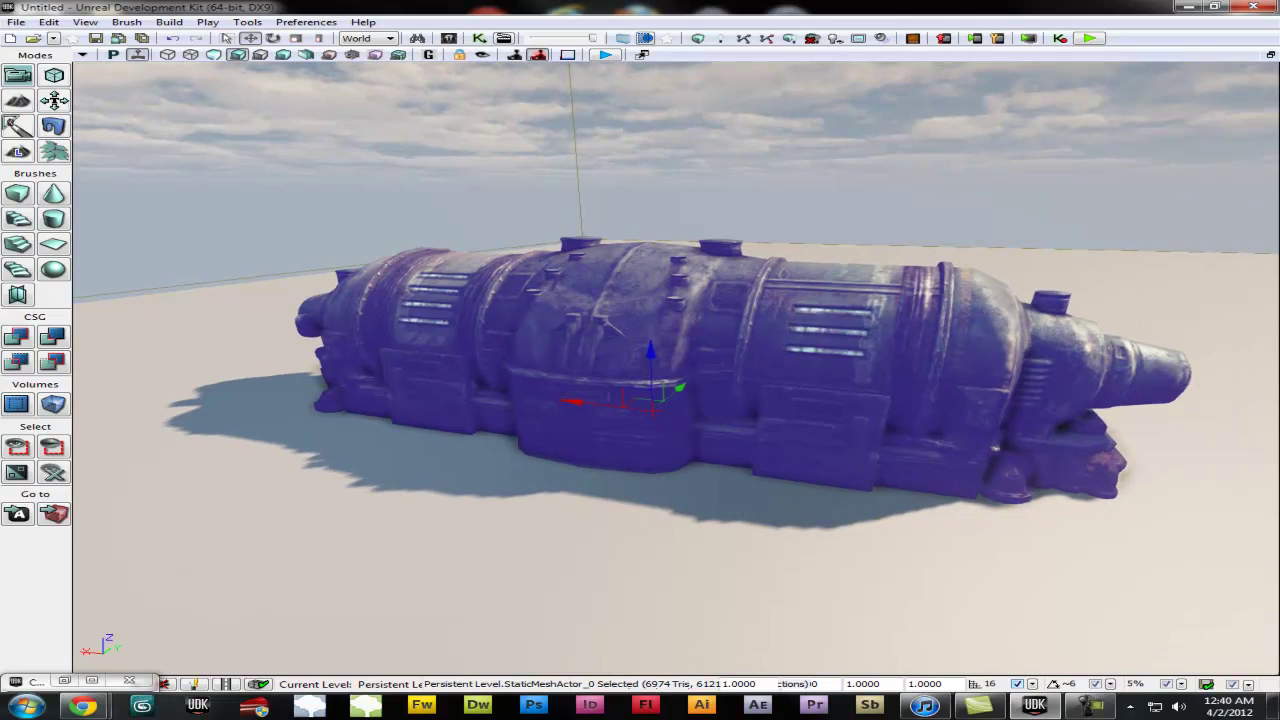
# - Play the level in the editor, walk up to and along the machinery mesh, and end the play session
pyautogui.press('F8')
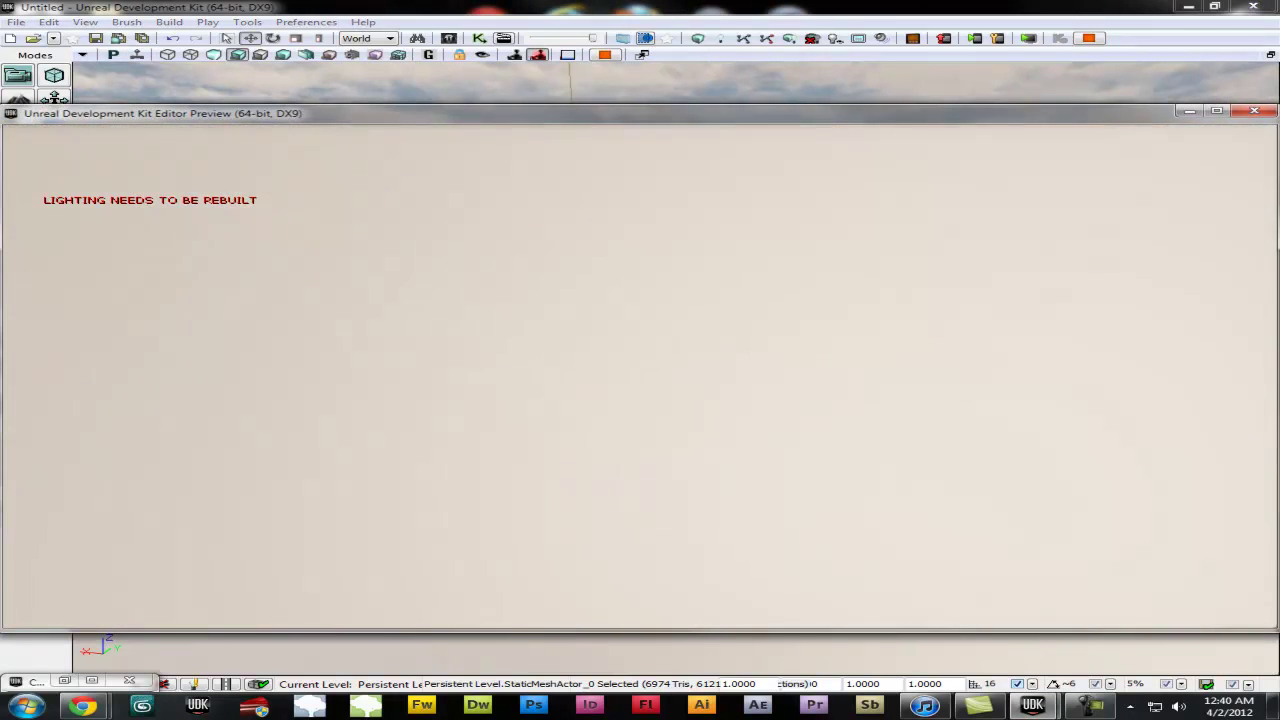
pyautogui.press('w')
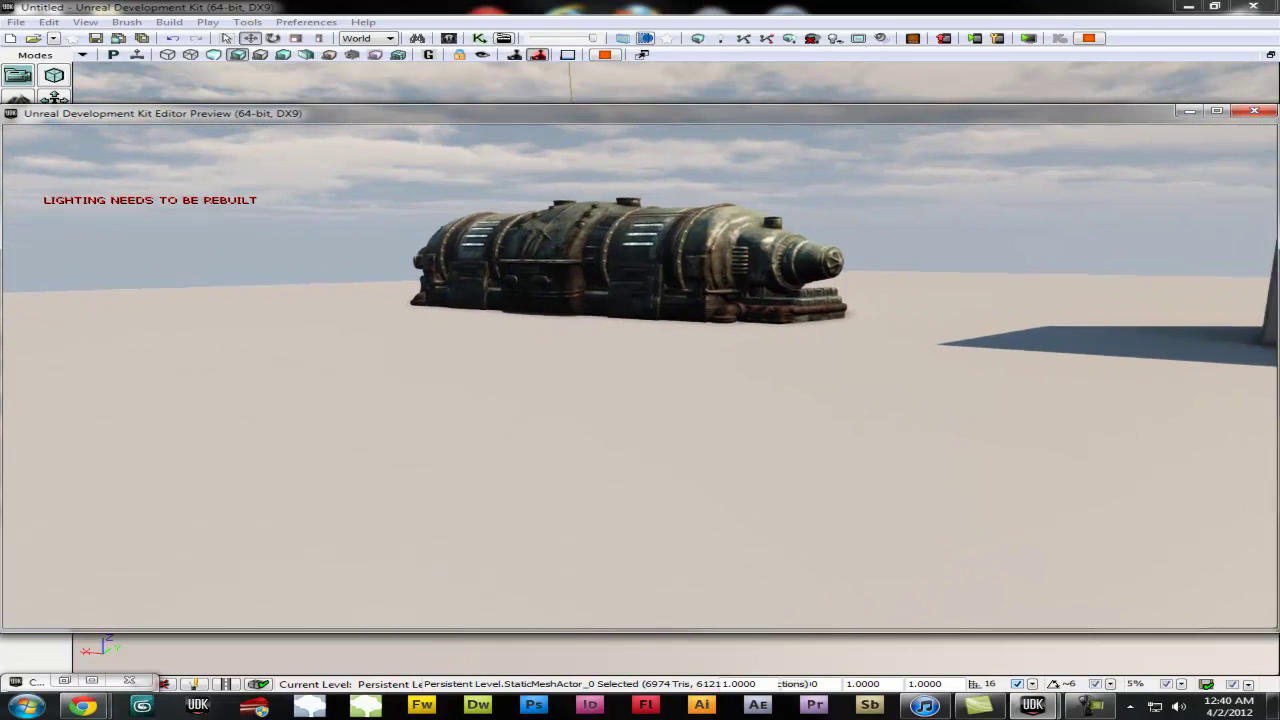
pyautogui.press('w')
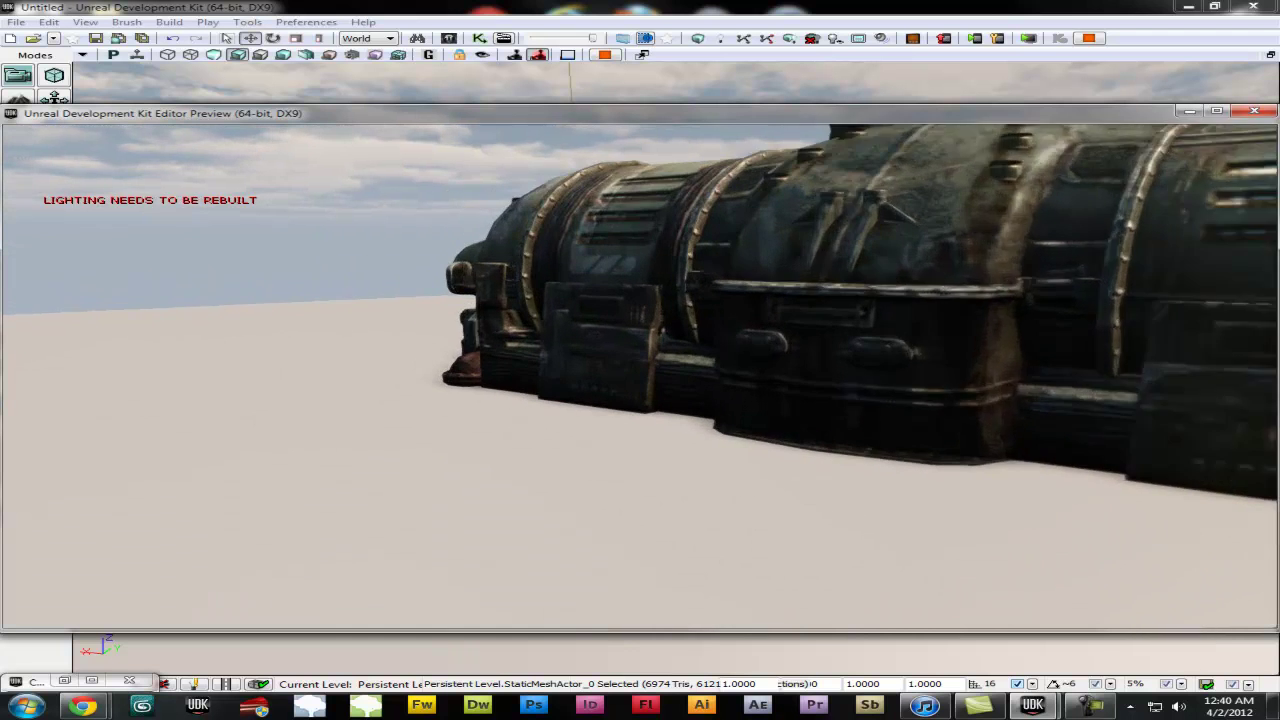
pyautogui.press('w')
pyautogui.press('d')
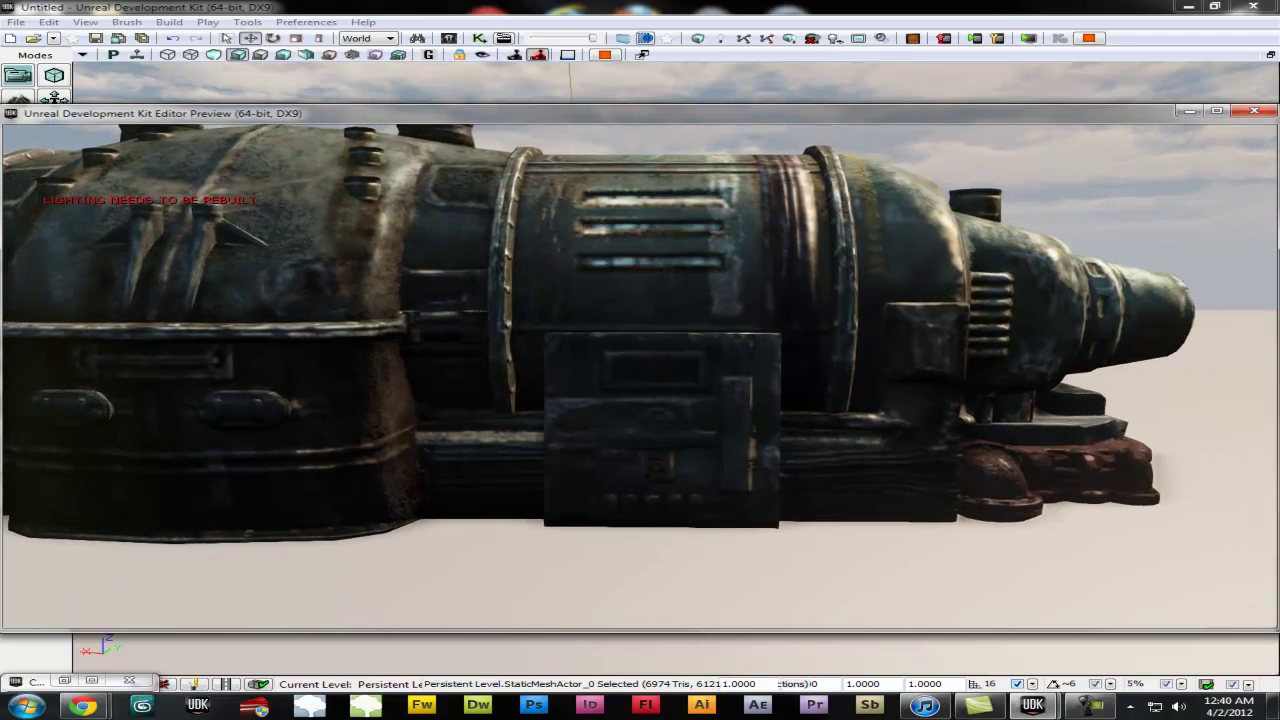
pyautogui.press('a')
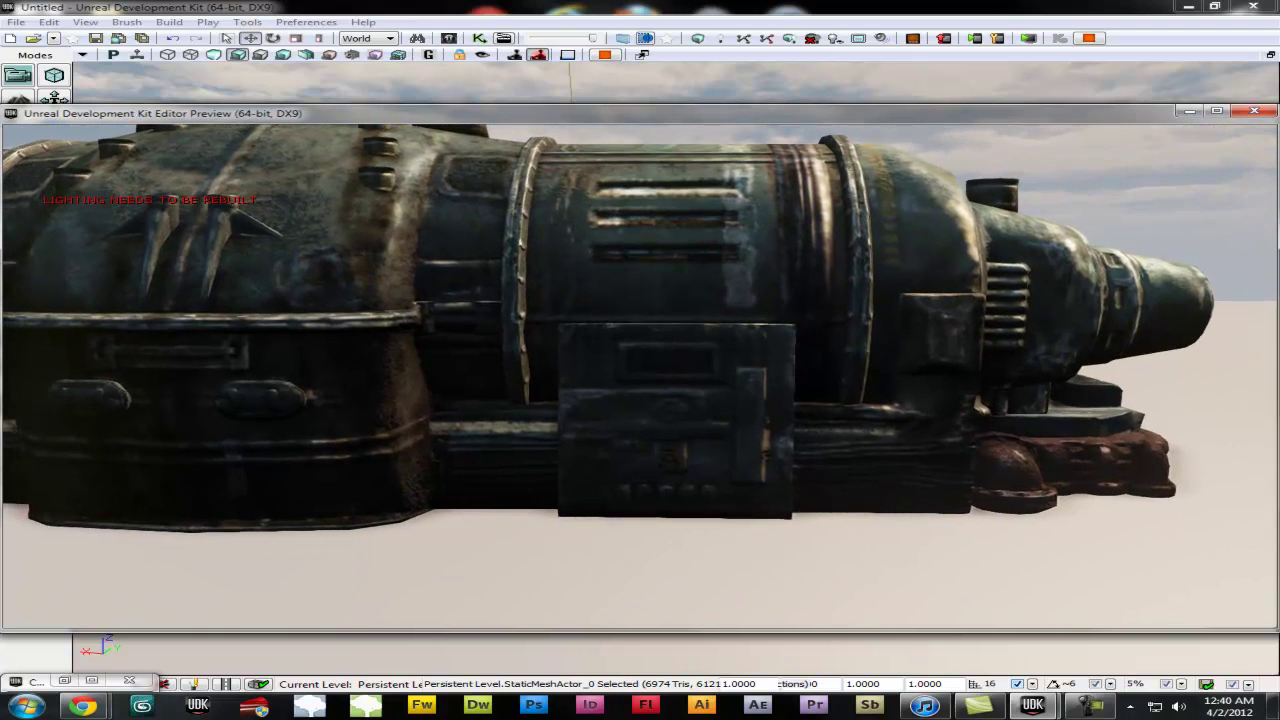
pyautogui.press('Escape')
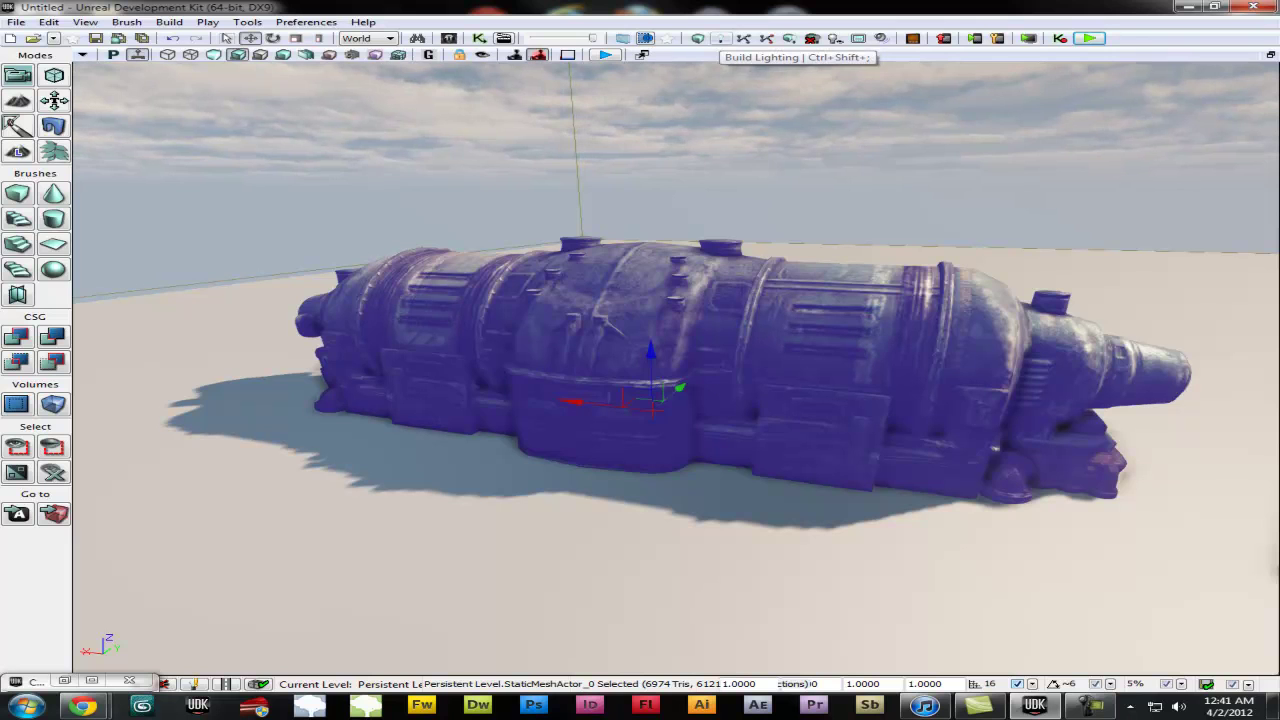
# - Build the level's lighting at Preview quality with Lightmass, and allow SwarmAgent through the firewall on private networks
pyautogui.click(719, 38)
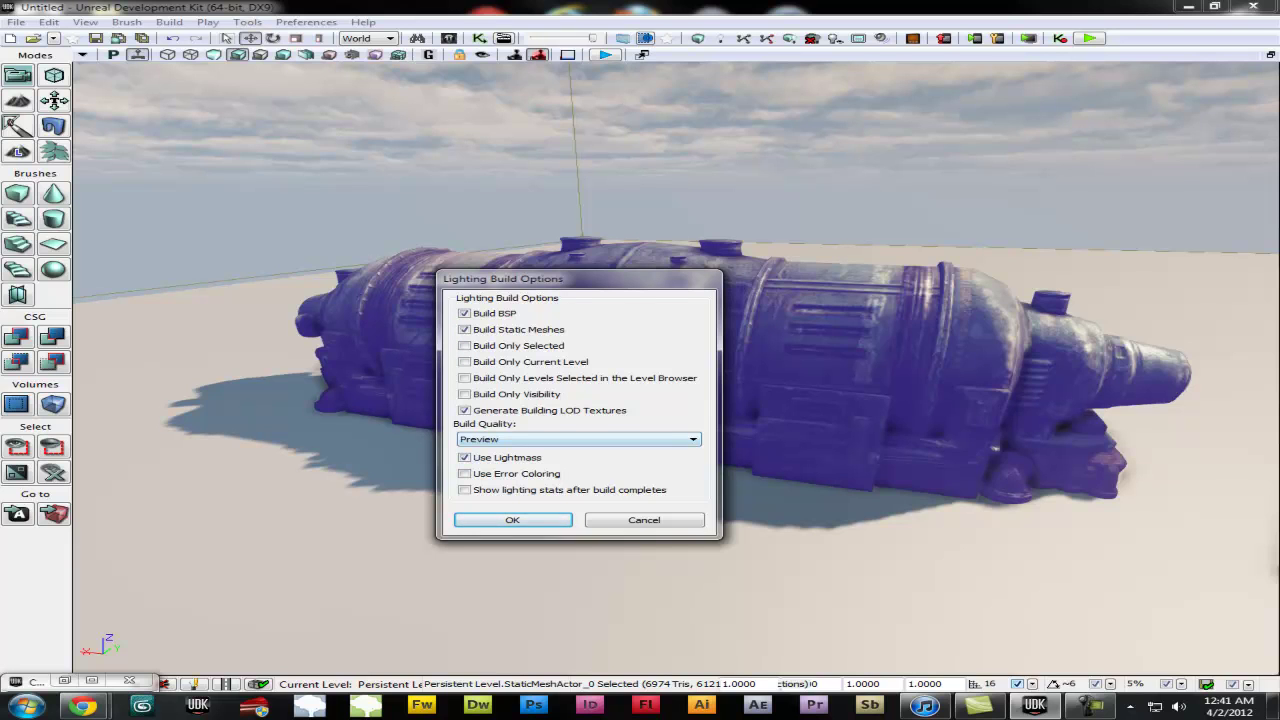
pyautogui.click(578, 439)
pyautogui.click(540, 451)
pyautogui.click(578, 439)
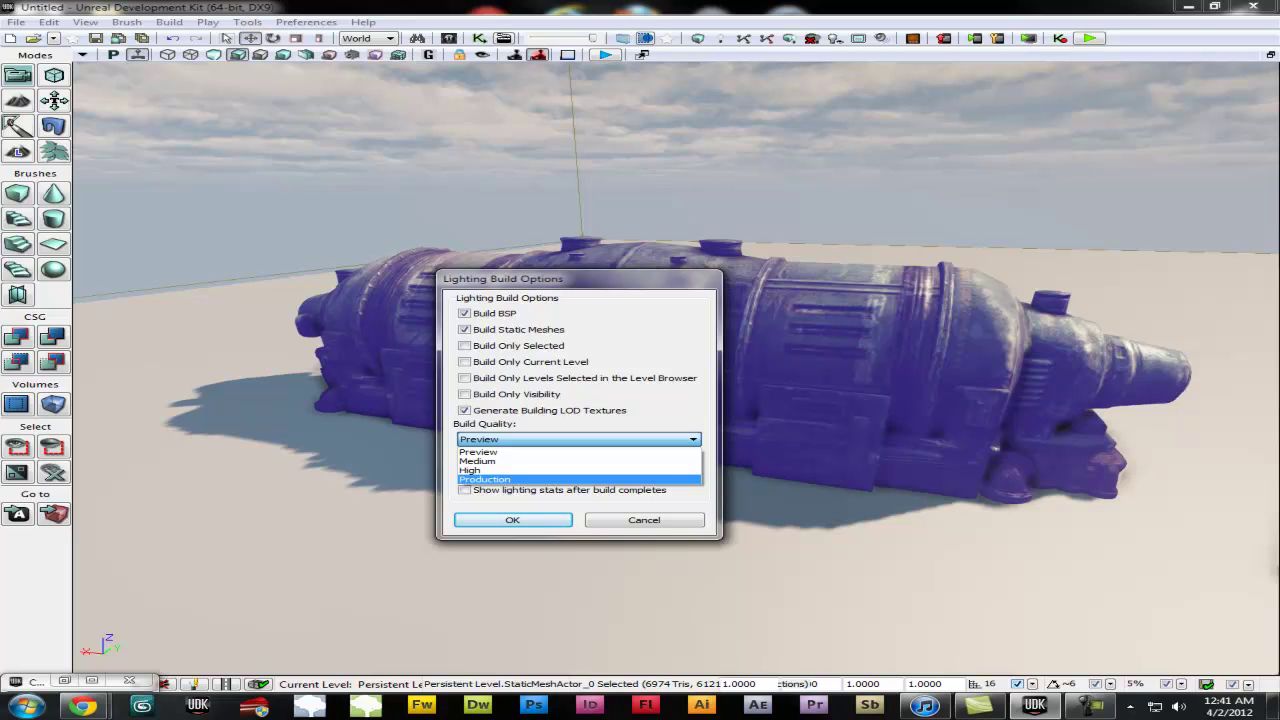
pyautogui.press('Up')
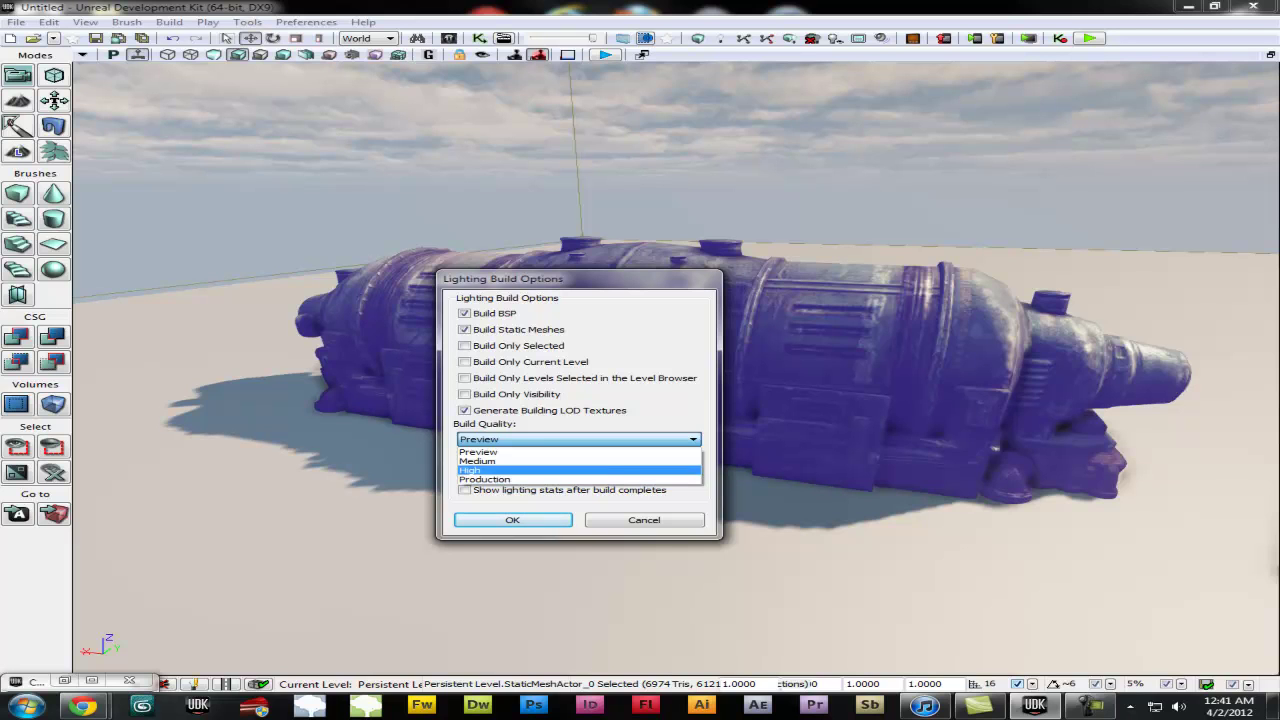
pyautogui.press('Up')
pyautogui.press('Up')
pyautogui.press('Down')
pyautogui.press('Down')
pyautogui.press('Down')
pyautogui.press('Up')
pyautogui.press('Up')
pyautogui.press('Up')
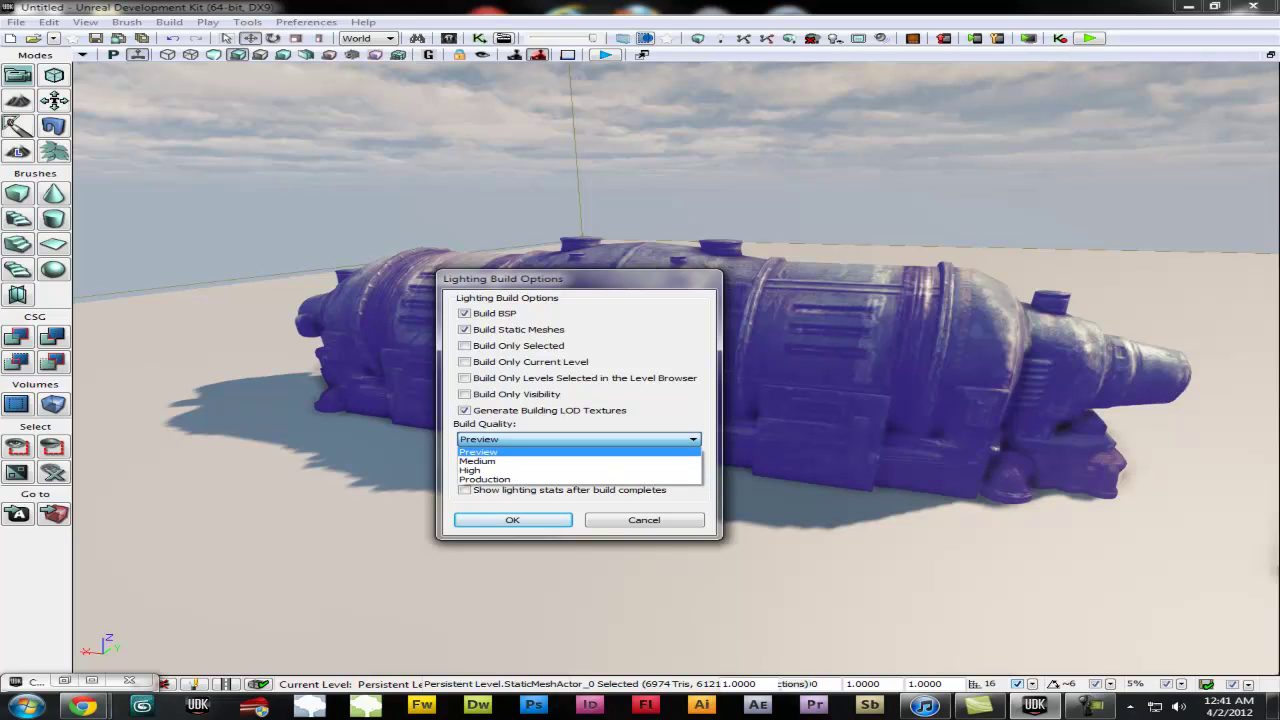
pyautogui.press('Return')
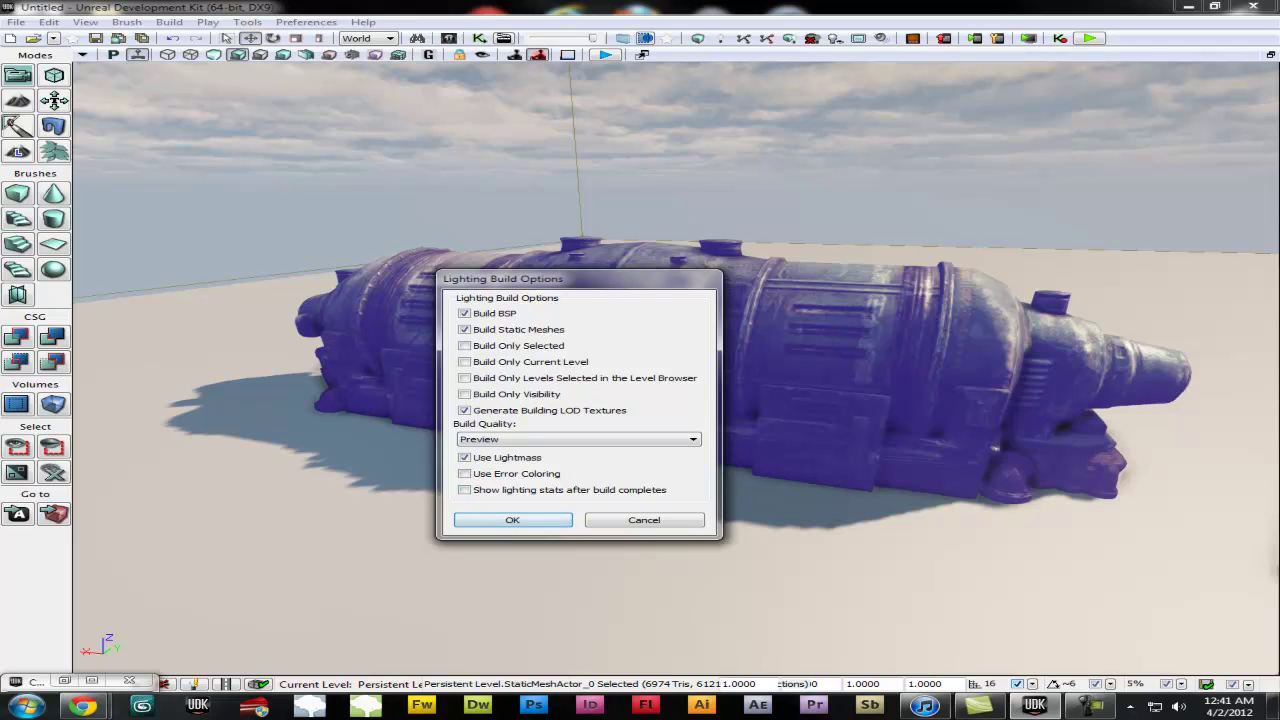
pyautogui.press('Return')
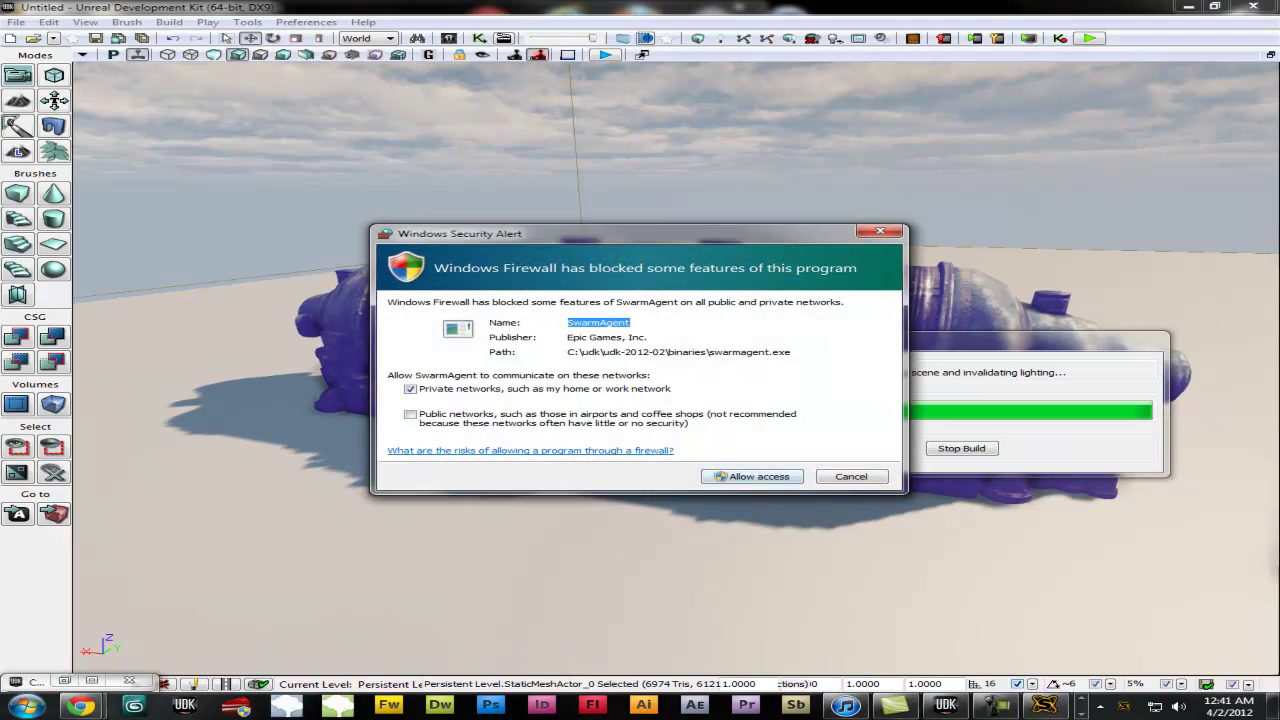
pyautogui.click(752, 477)
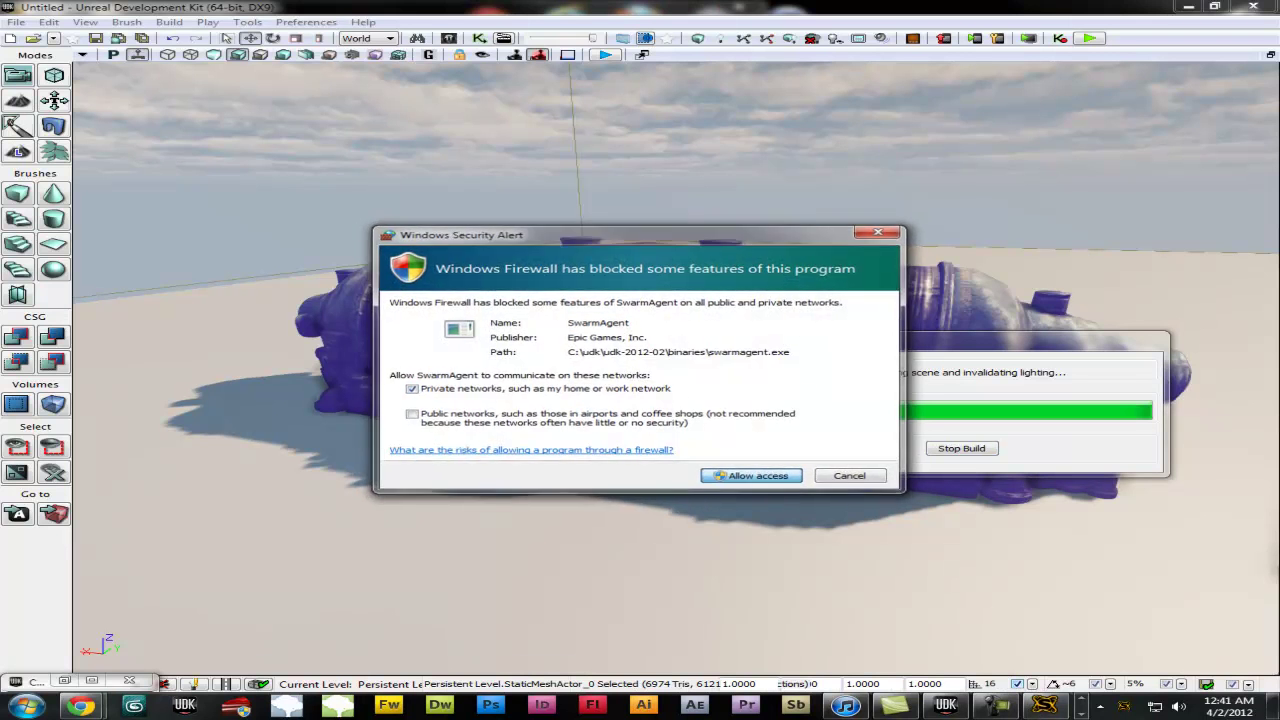
pyautogui.press('Return')
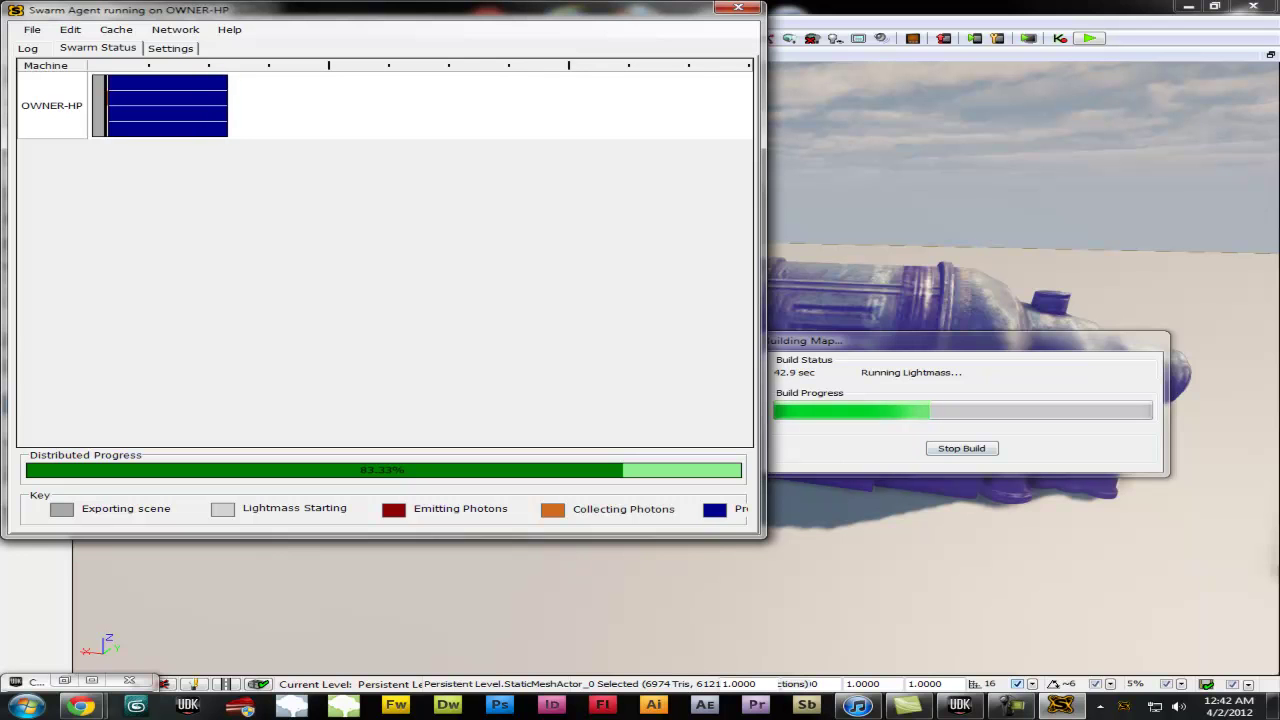
# - Bring the lighting results fully into view, select the error entry for the machinery mesh, and close the results
pyautogui.moveTo(1060, 705)
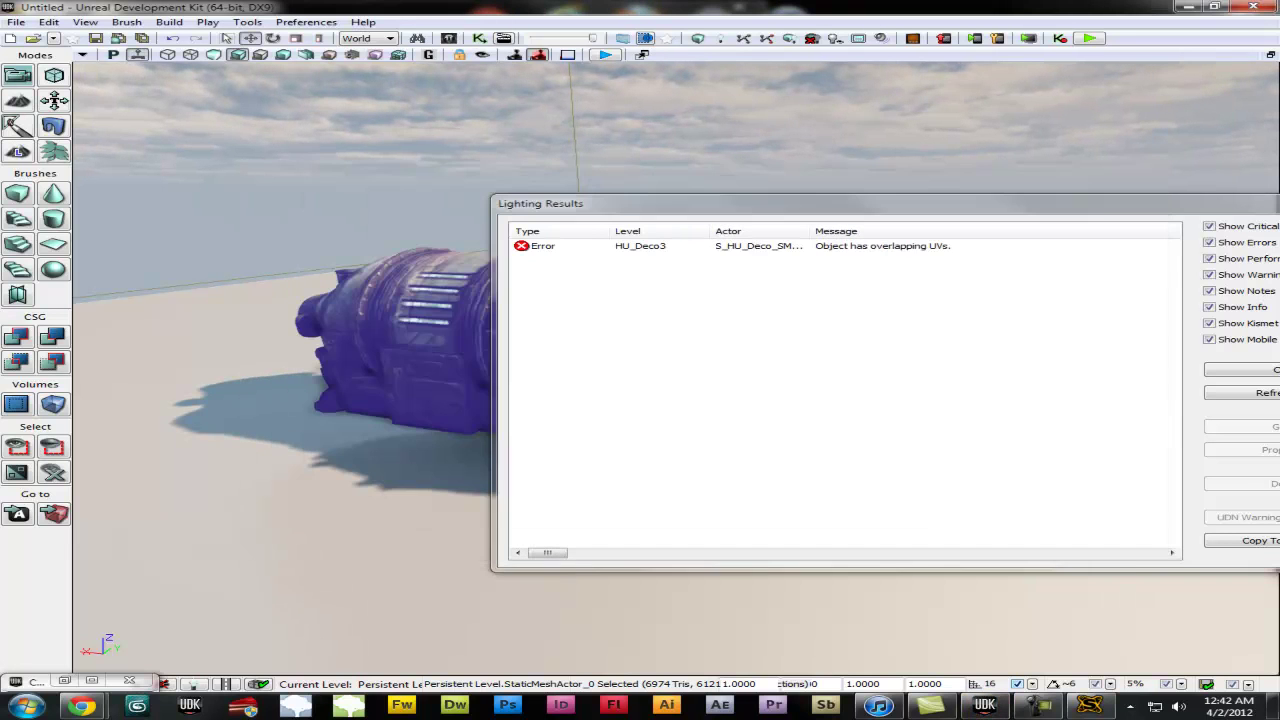
pyautogui.moveTo(700, 203); pyautogui.dragTo(510, 191)
pyautogui.click(304, 234)
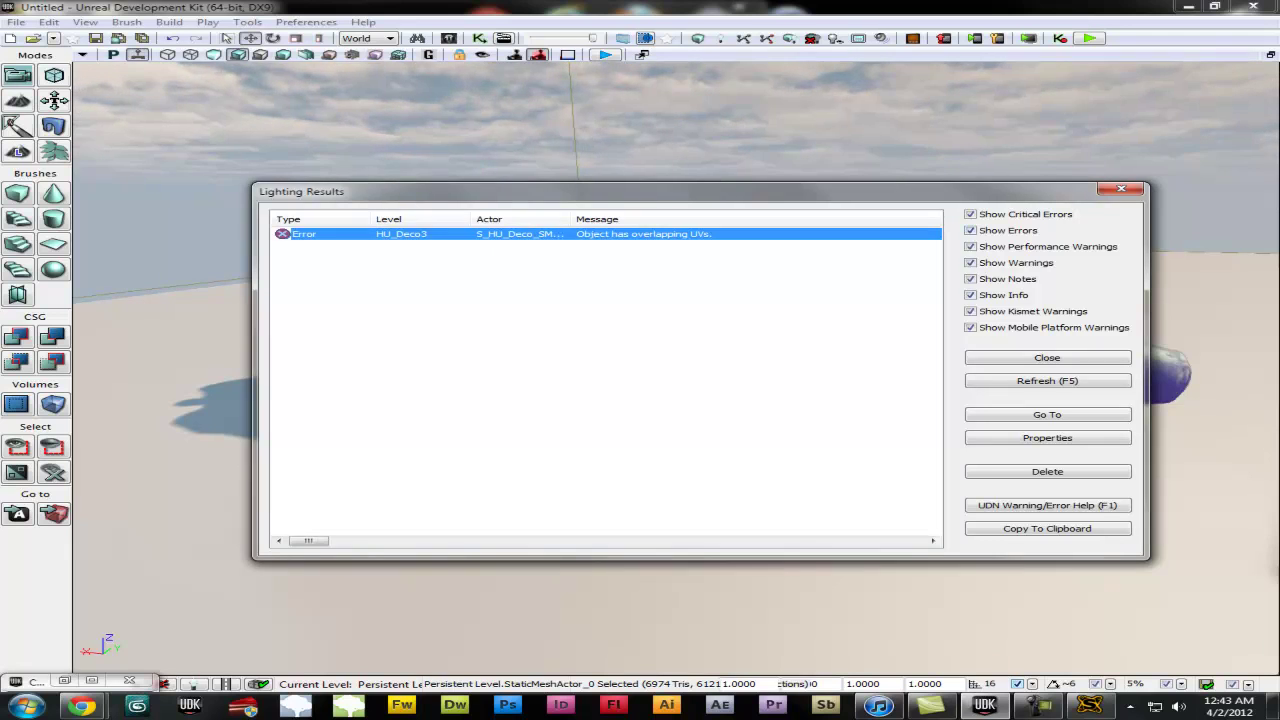
pyautogui.click(1121, 188)
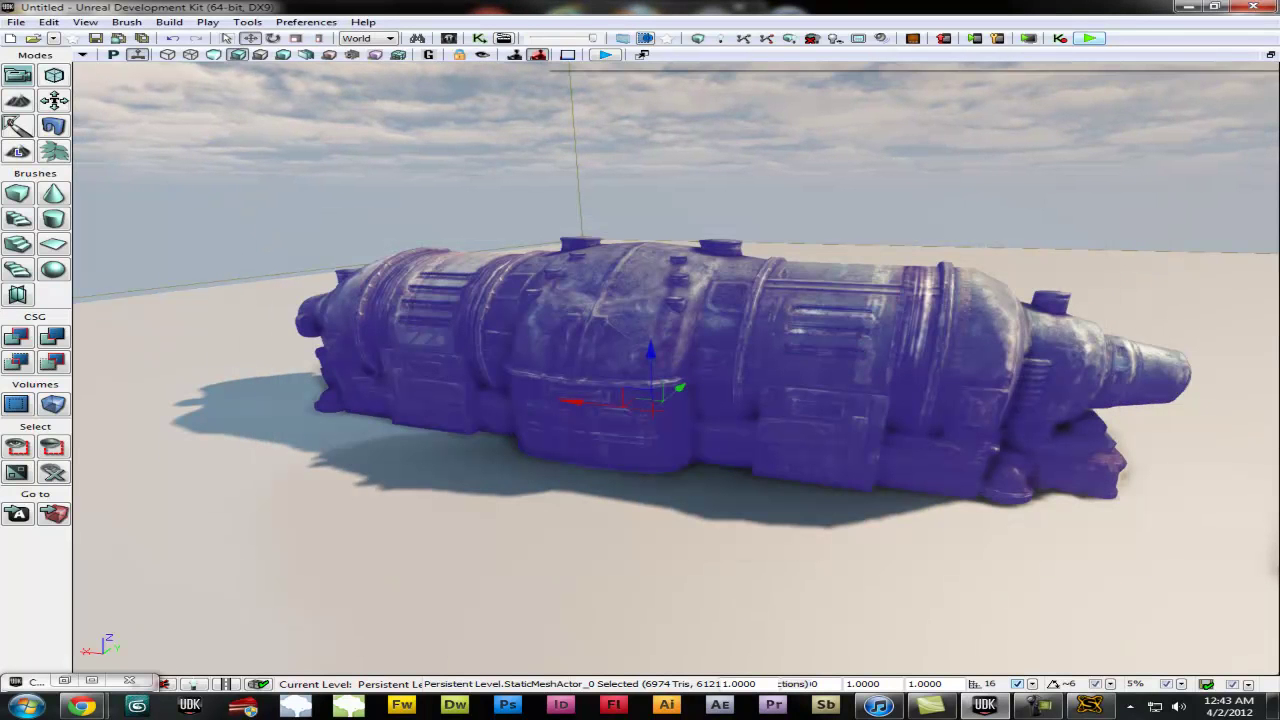
# - Play the level again, walk around the machinery mesh to inspect its built lighting and shadows, and end the play session
pyautogui.click(1089, 38)
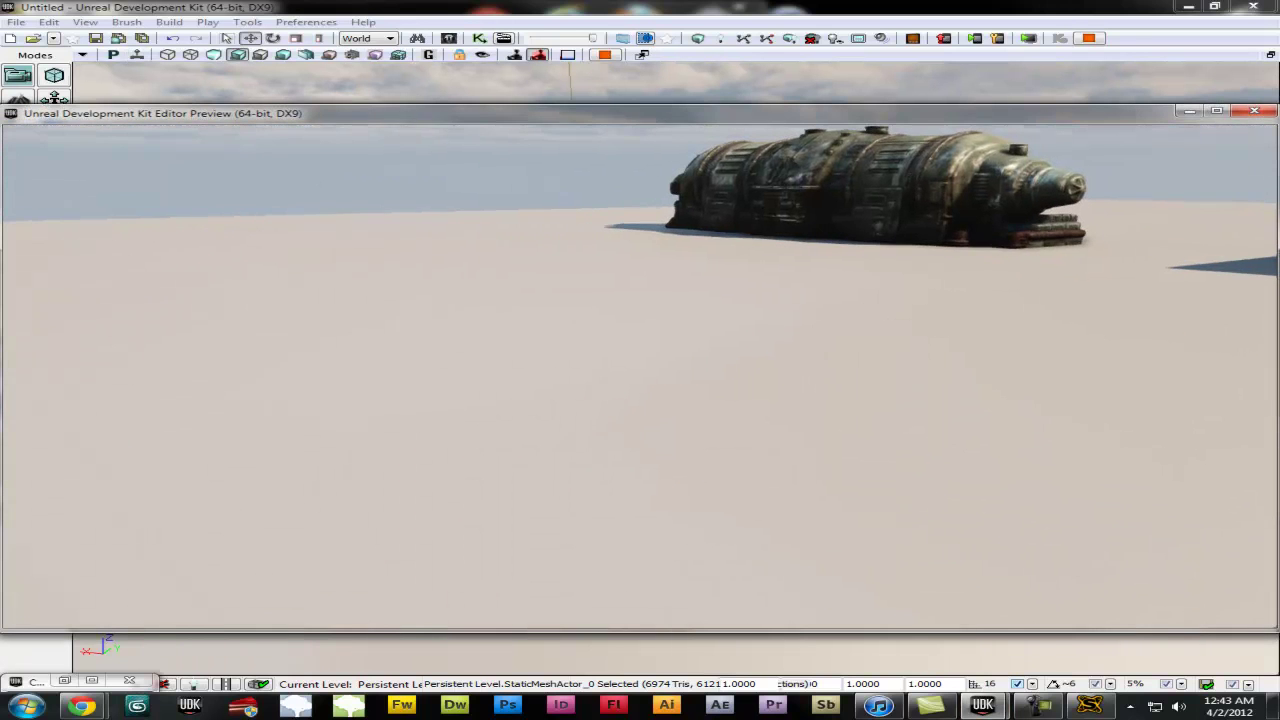
pyautogui.press('w')
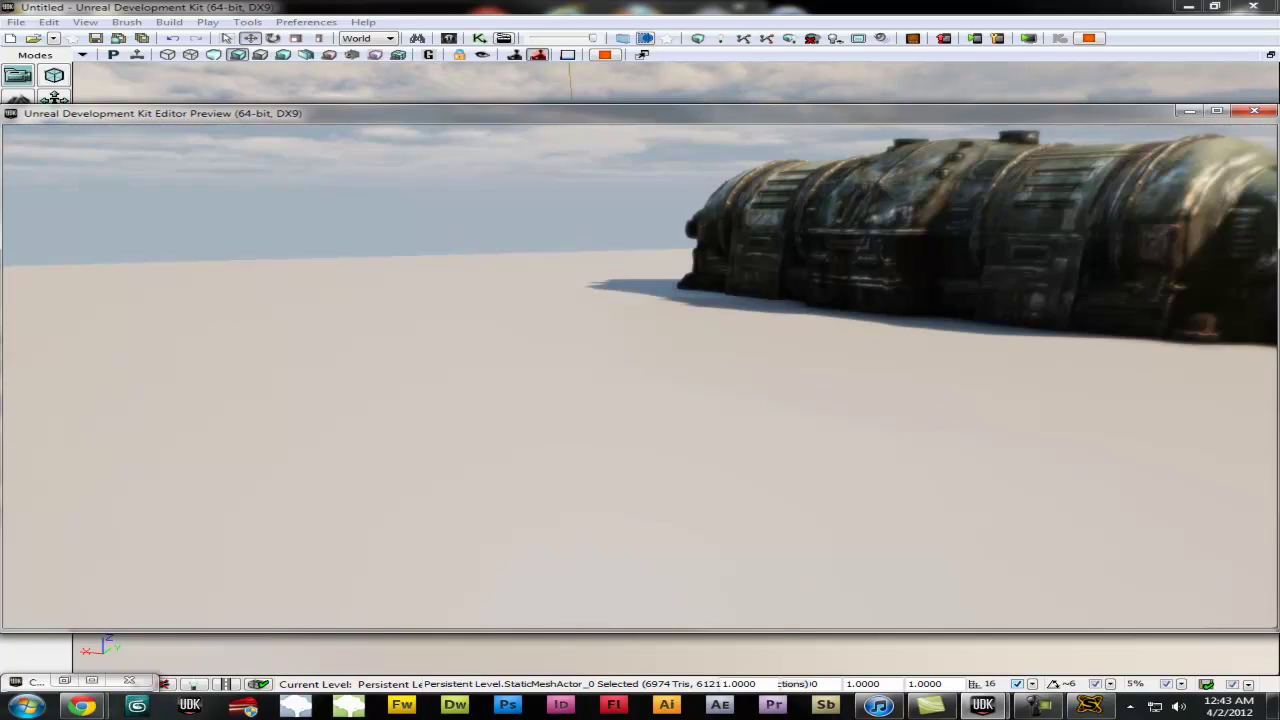
pyautogui.press('w')
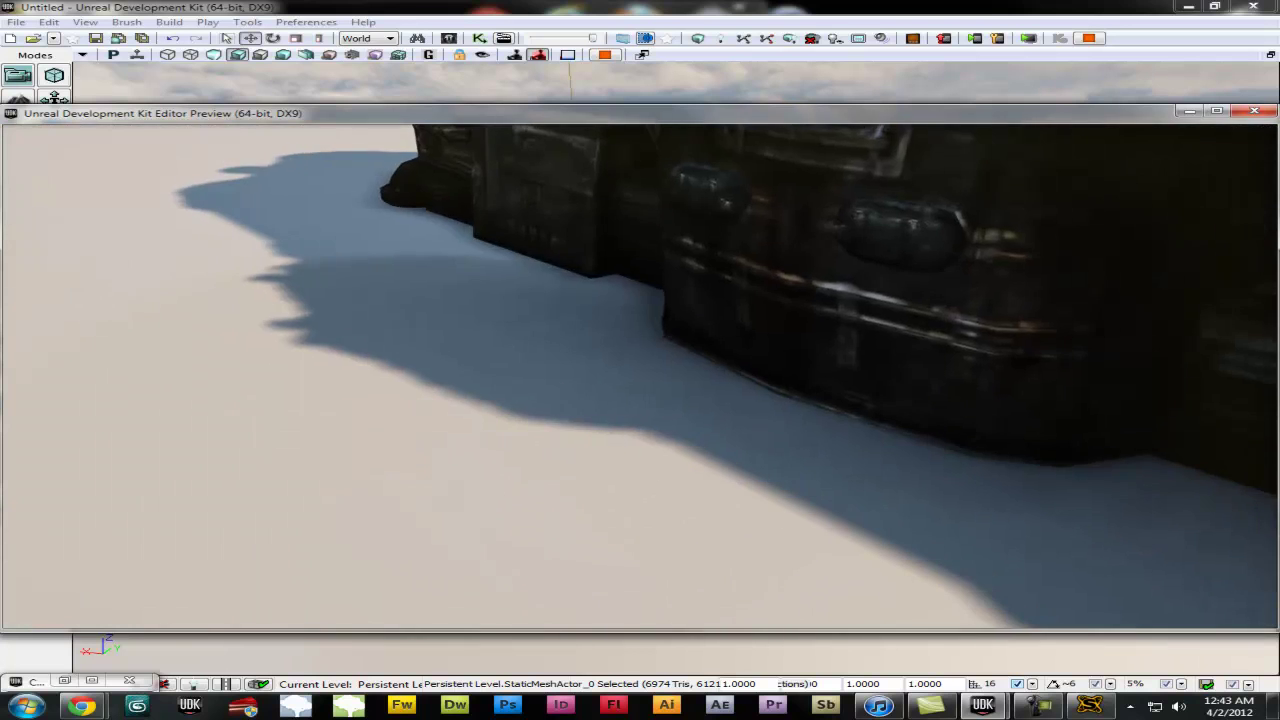
pyautogui.press('s')
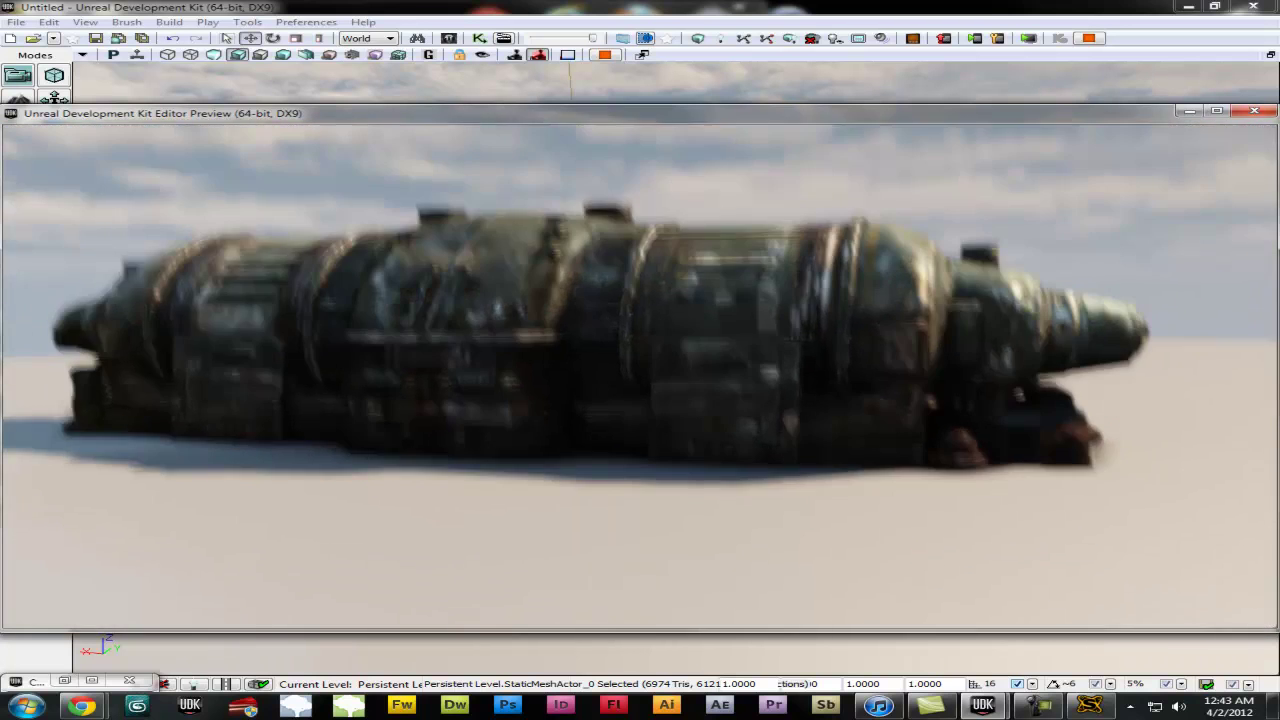
pyautogui.press('w')
pyautogui.press('w')
pyautogui.press('s')
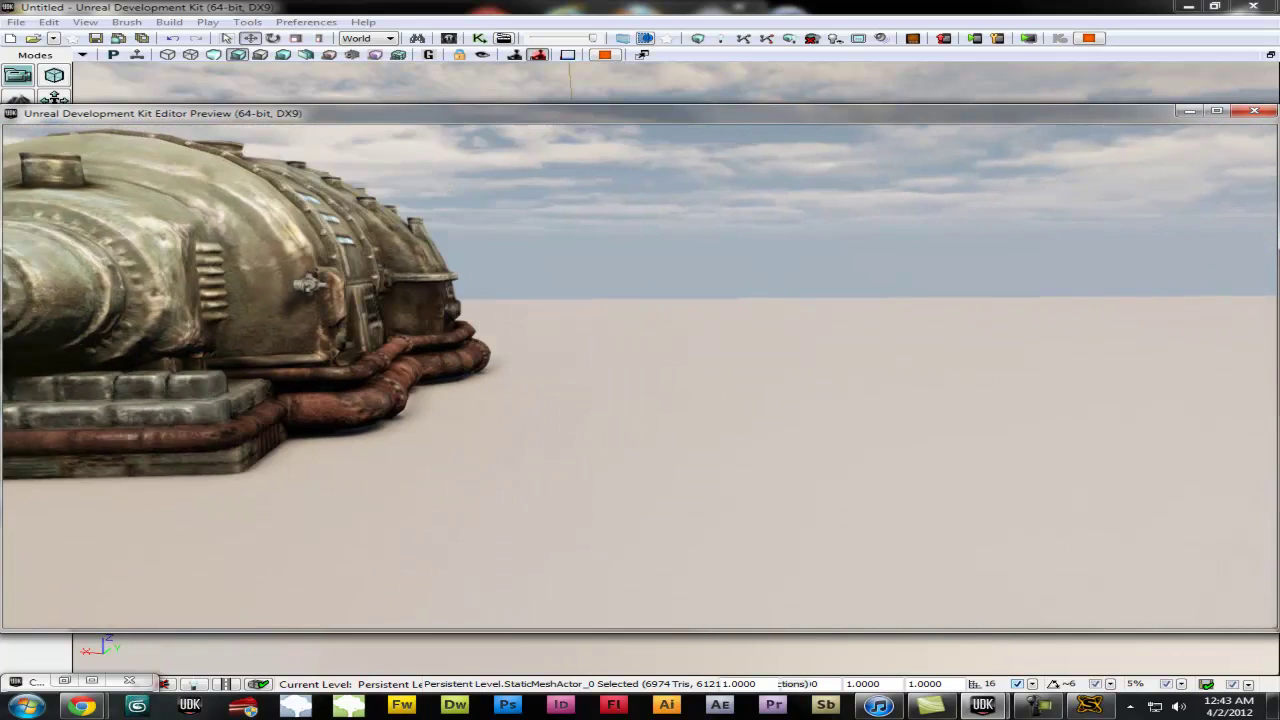
pyautogui.press('Left')
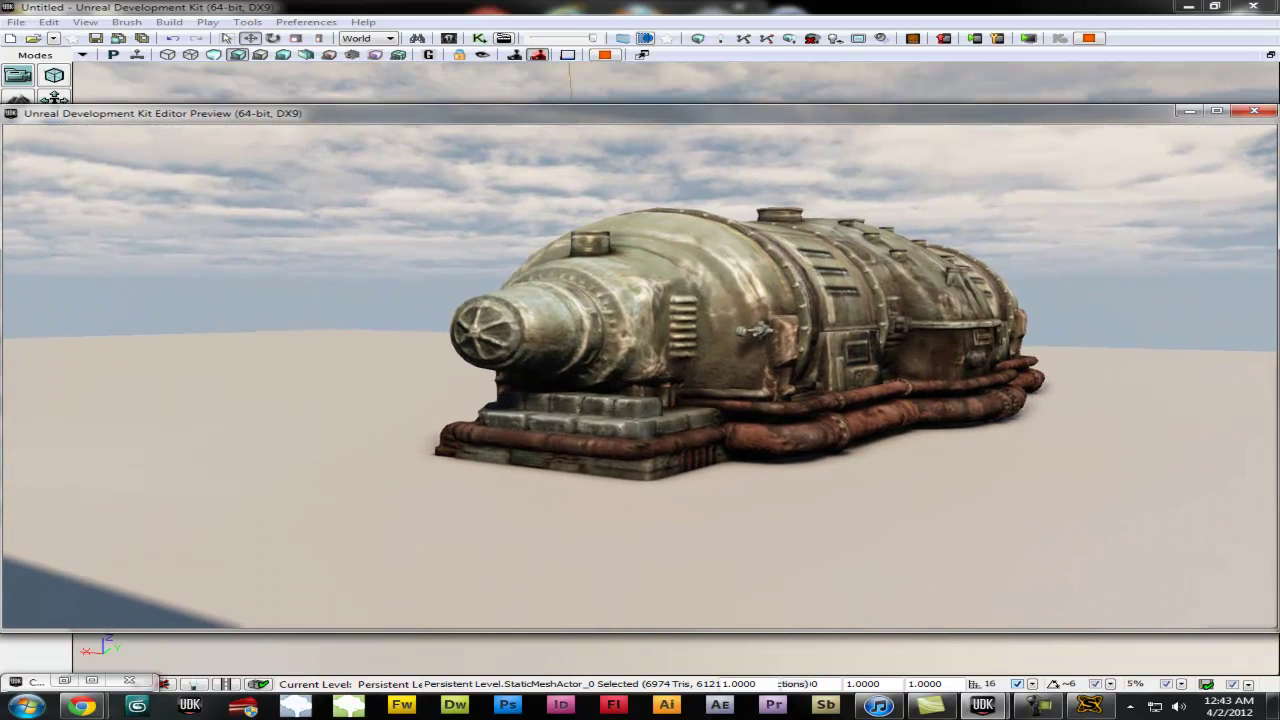
pyautogui.press('Right')
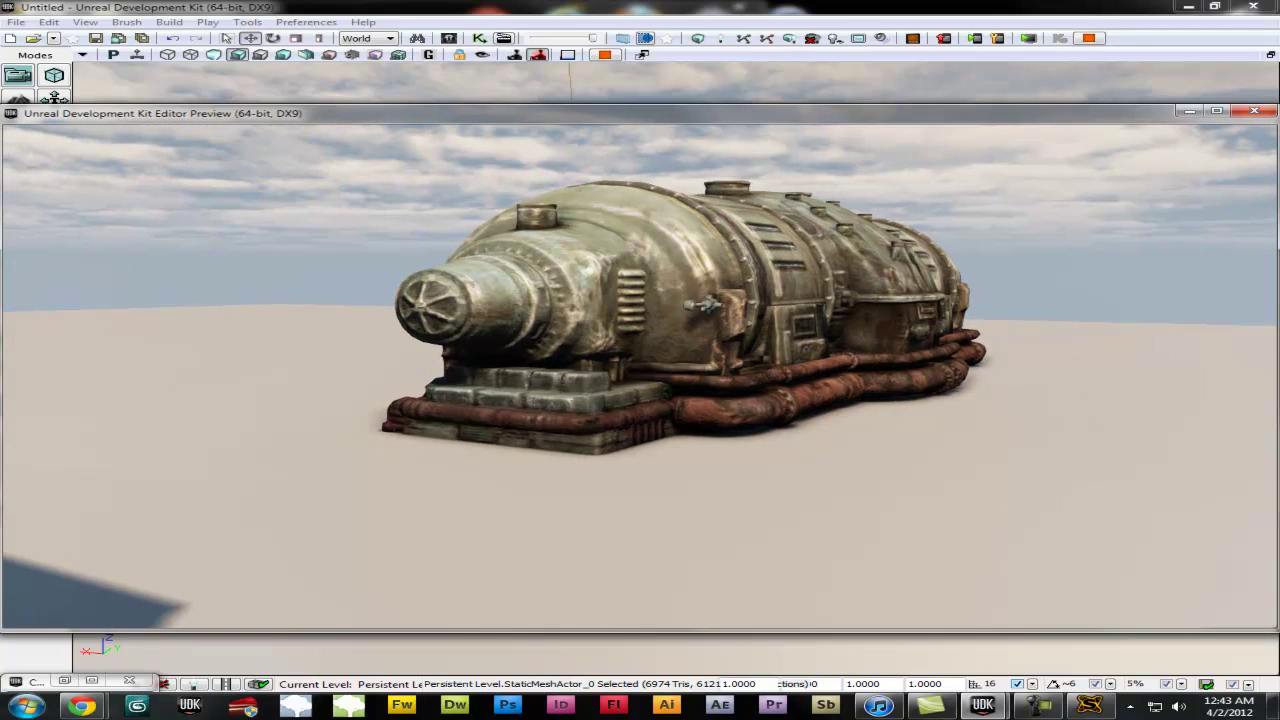
pyautogui.press('Escape')
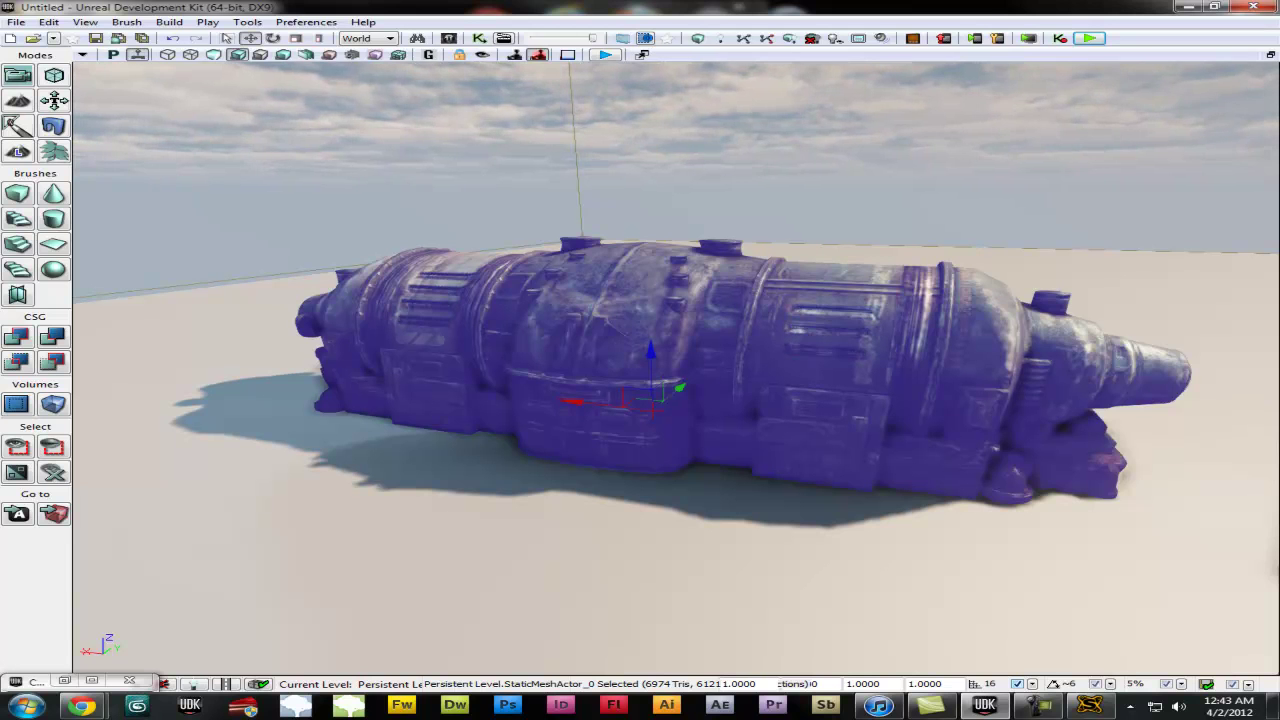
# - Examine the machinery mesh, its shadow on the floor and the nearby cube from several angles in the perspective view
pyautogui.moveTo(676, 368); pyautogui.dragTo(807, 392, button='right')
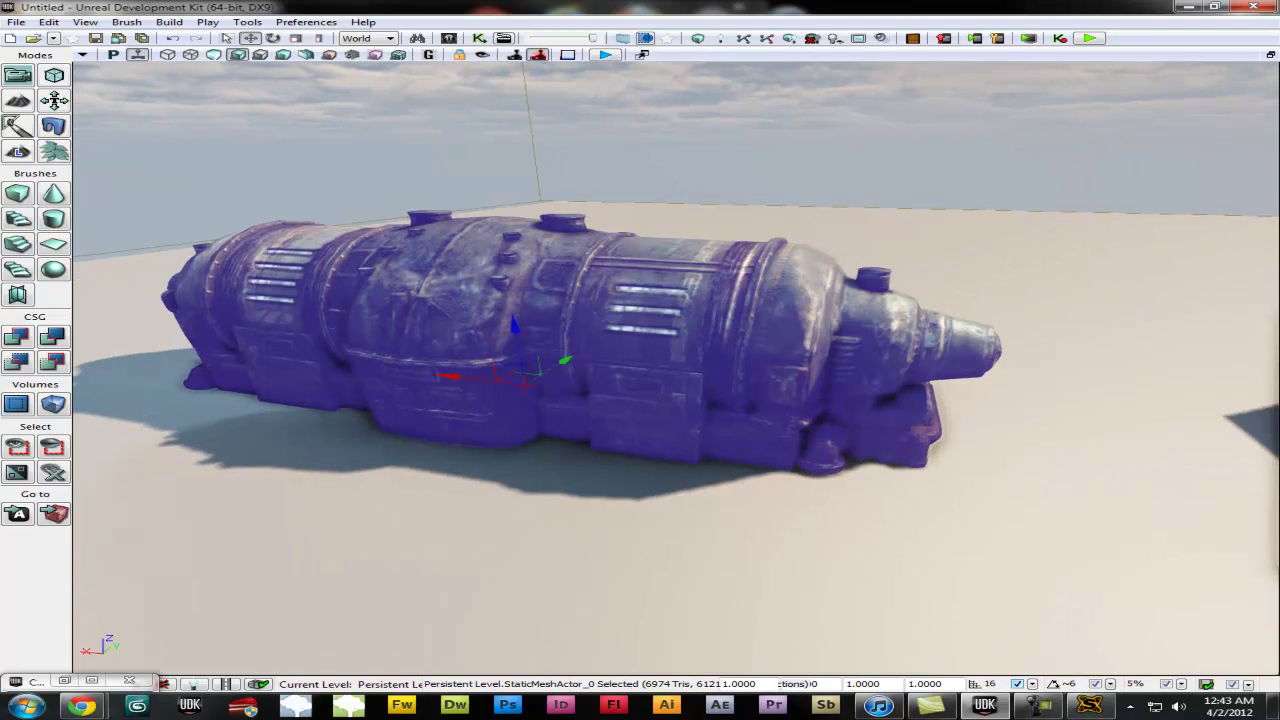
pyautogui.moveTo(676, 368); pyautogui.dragTo(602, 338, button='right')
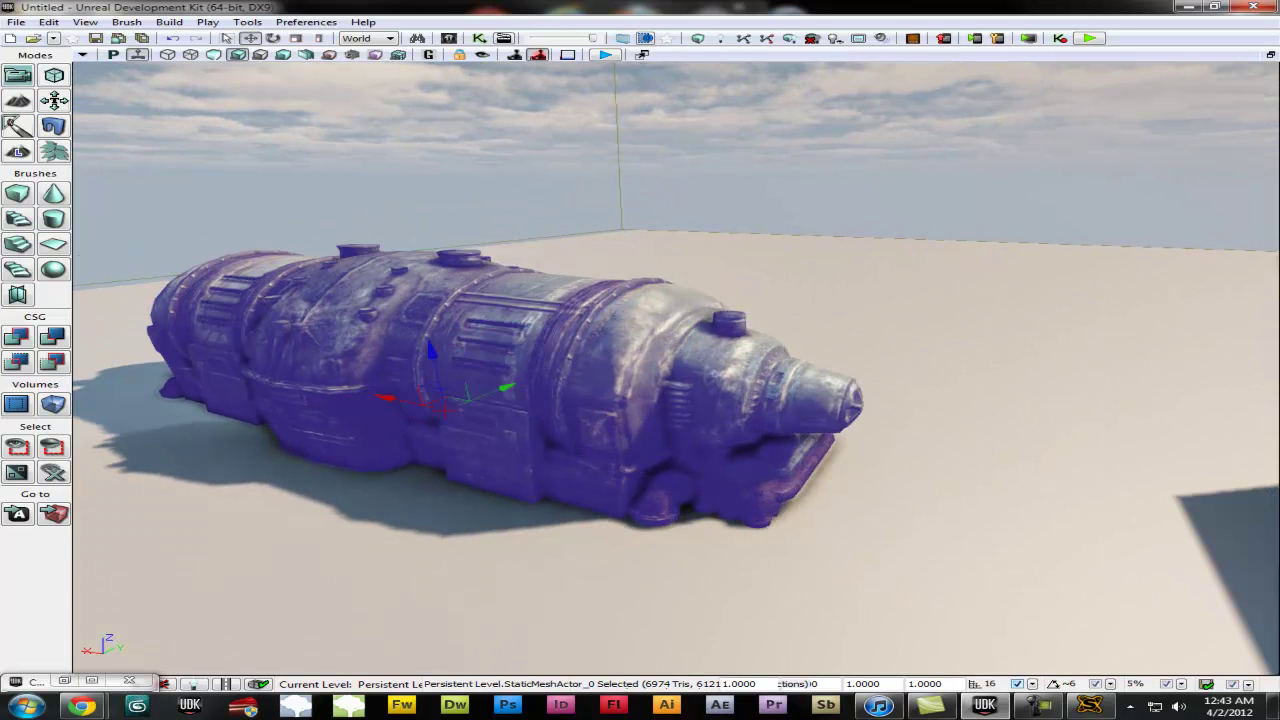
pyautogui.moveTo(676, 368); pyautogui.dragTo(596, 370, button='right')
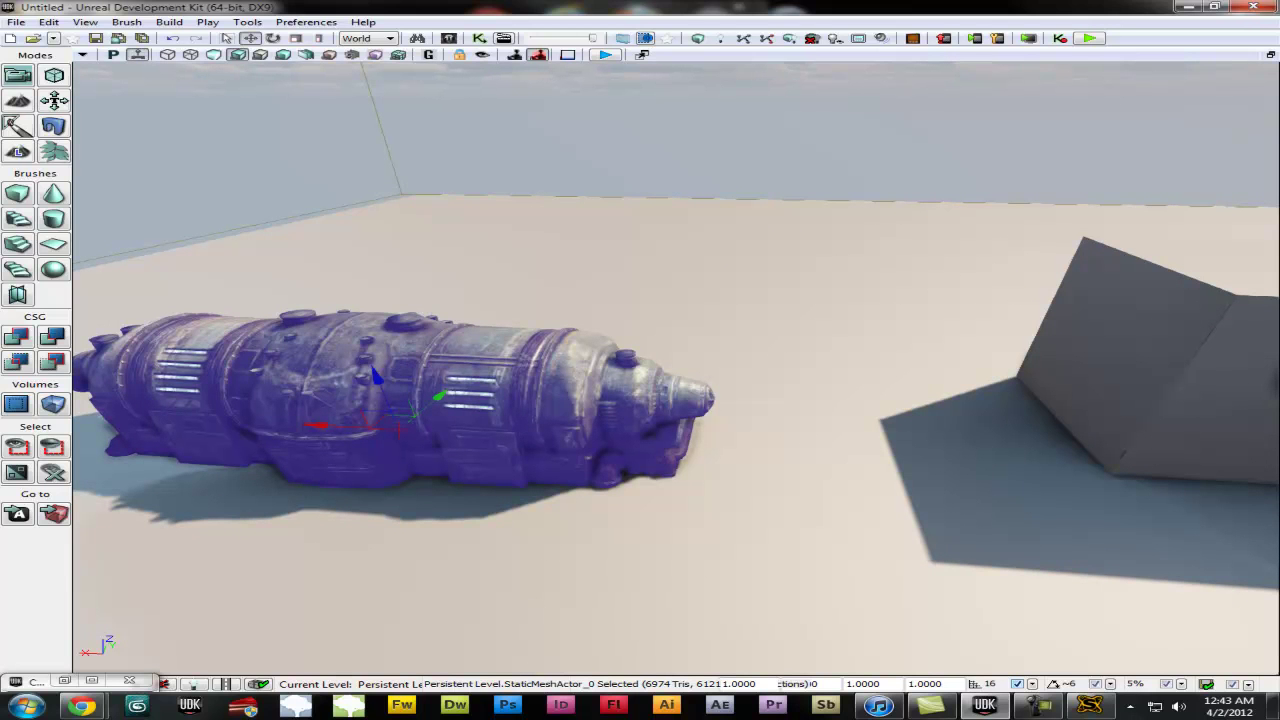
pyautogui.moveTo(450, 405); pyautogui.dragTo(475, 412, button='right')
pyautogui.press('Left')
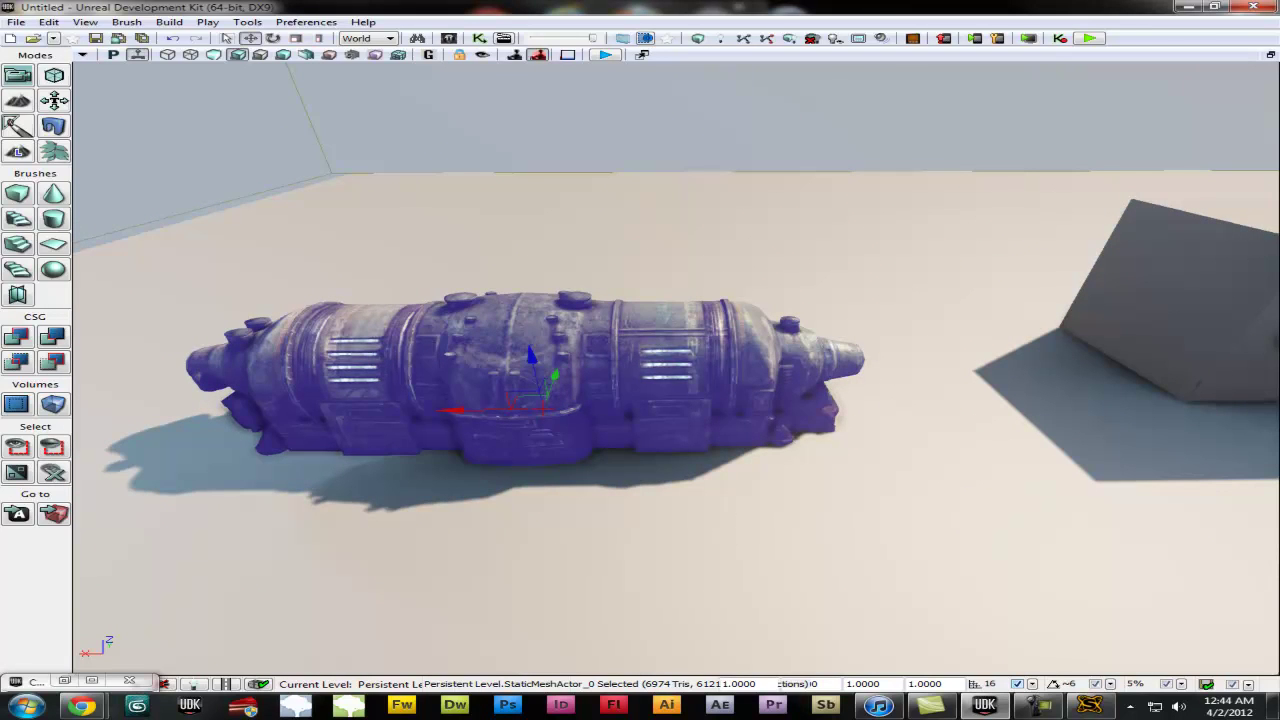
pyautogui.moveTo(475, 412); pyautogui.dragTo(495, 385, button='right')
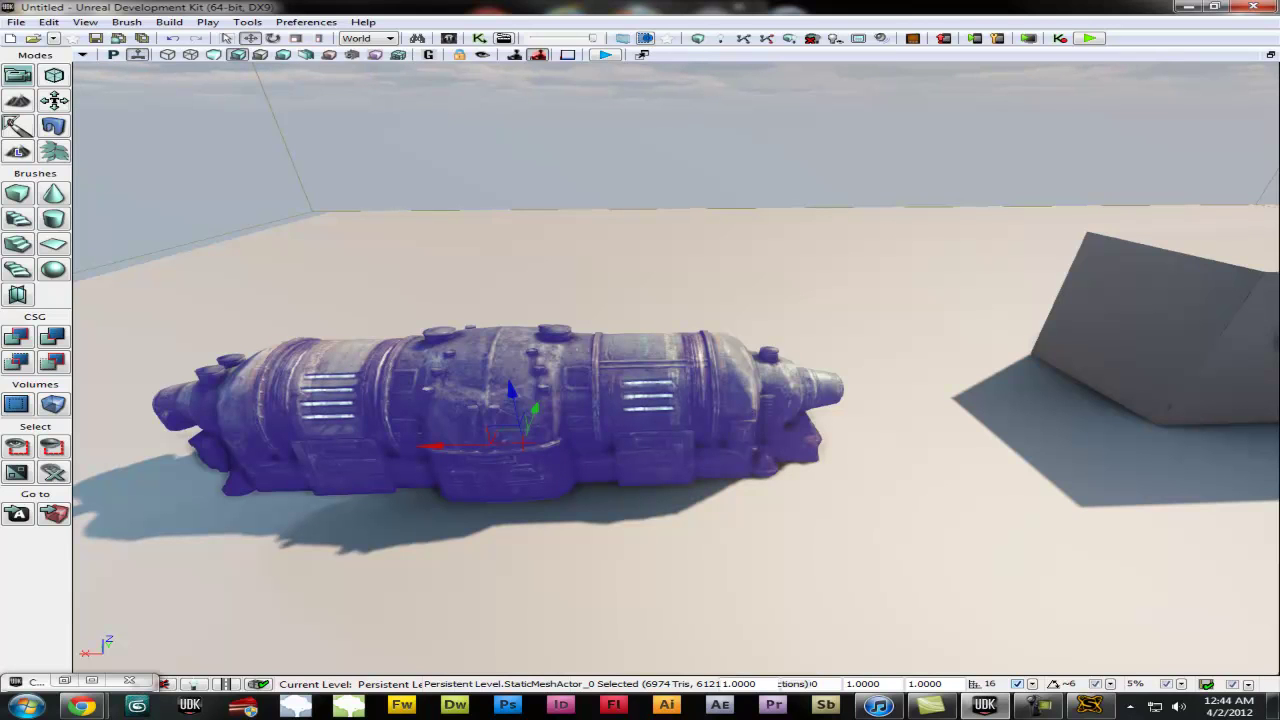
pyautogui.moveTo(495, 385); pyautogui.dragTo(450, 385, button='right')
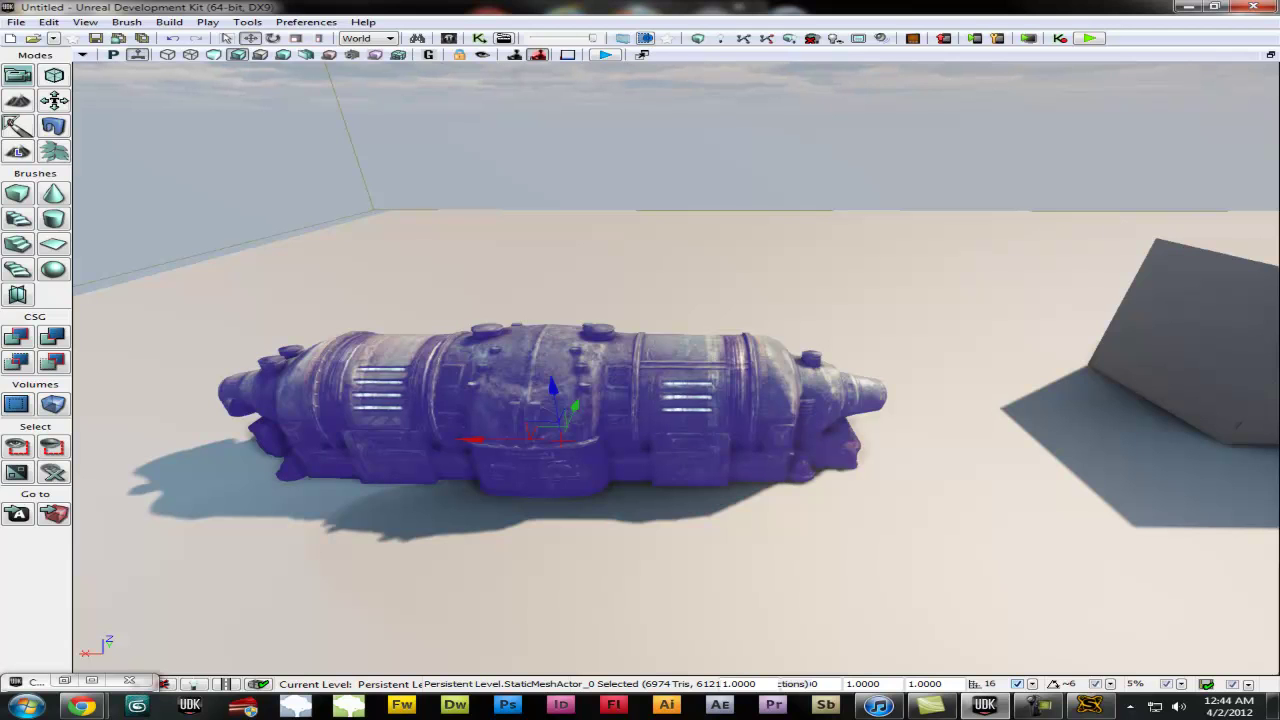
pyautogui.moveTo(640, 380); pyautogui.dragTo(670, 344, button='right')
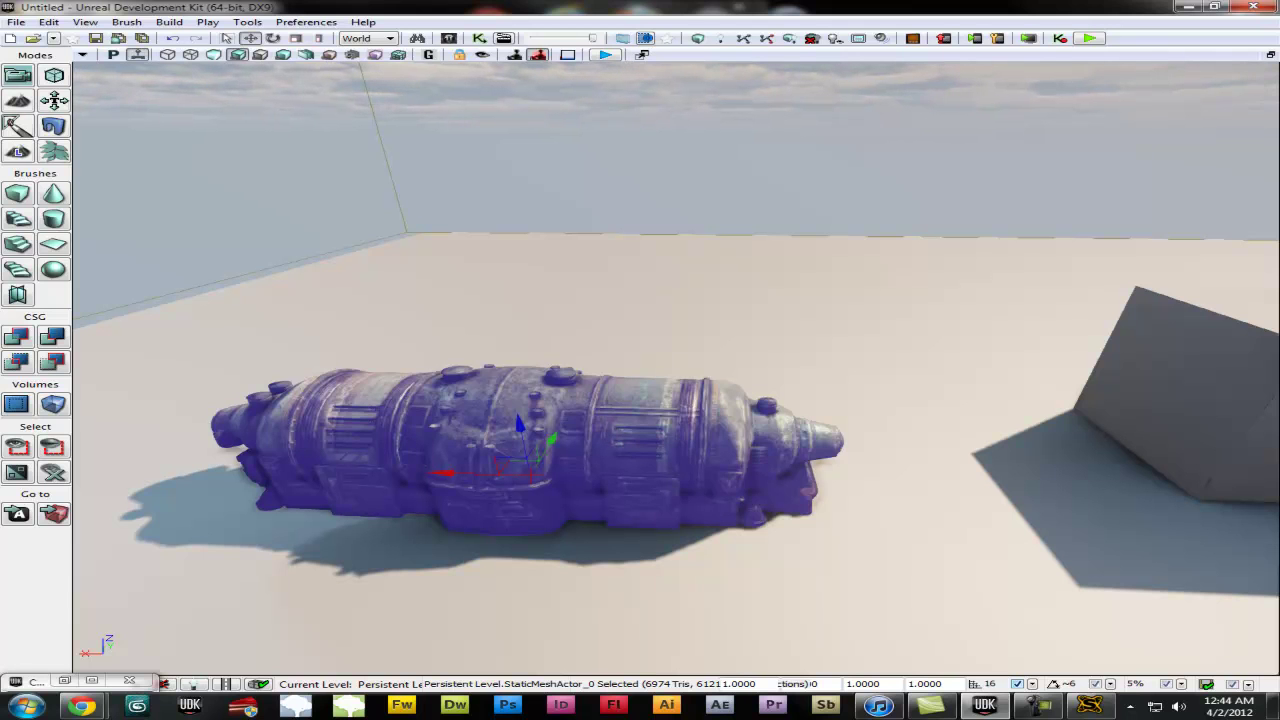
pyautogui.moveTo(640, 370); pyautogui.dragTo(555, 369, button='right')
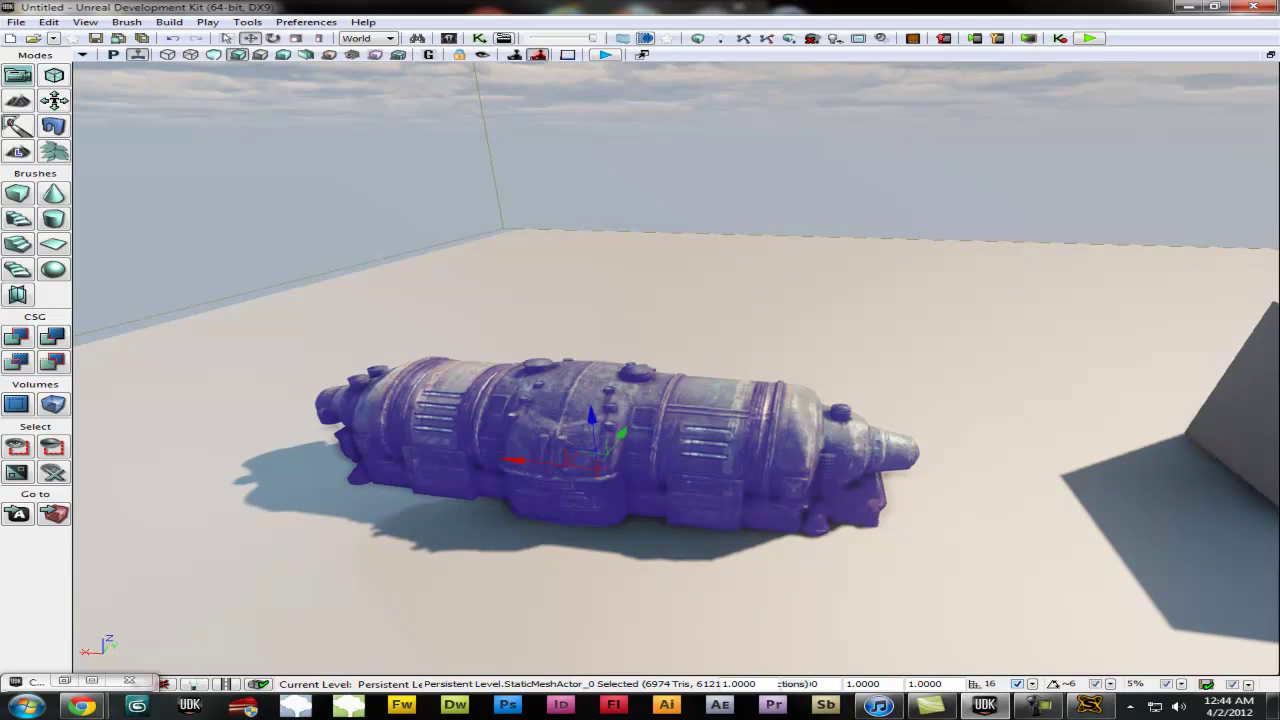